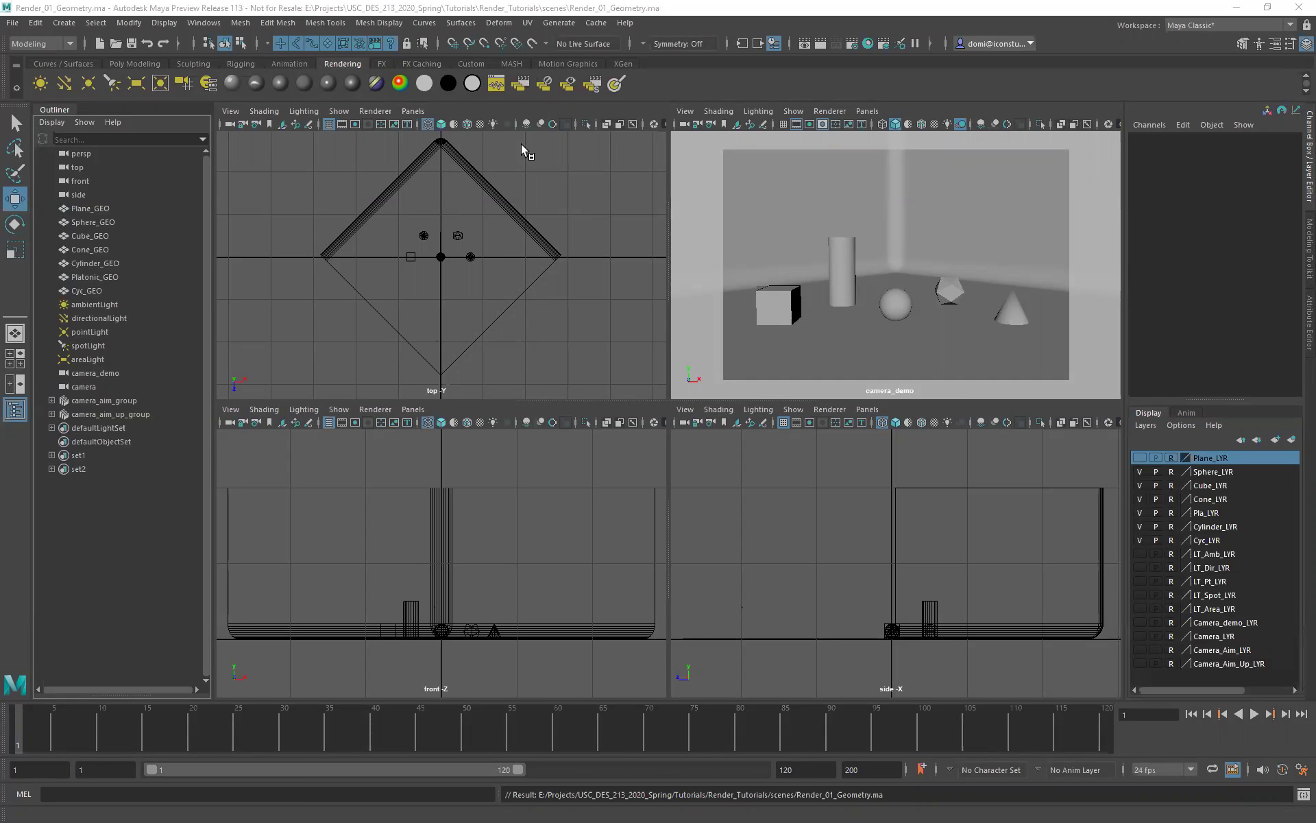
# Create a basic camera from Create > Cameras; it appears as camera4 at the origin.
pyautogui.click(65, 23)
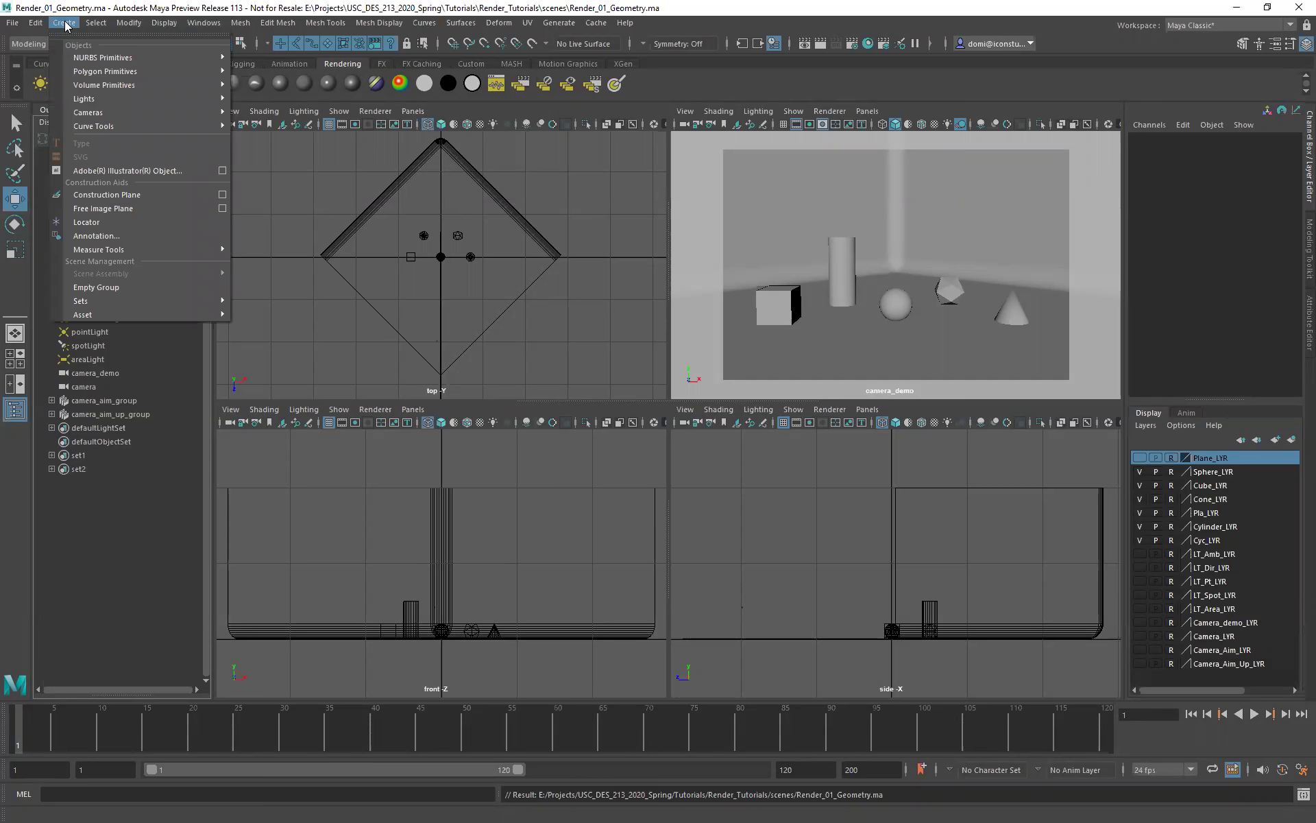
pyautogui.moveTo(94, 113)
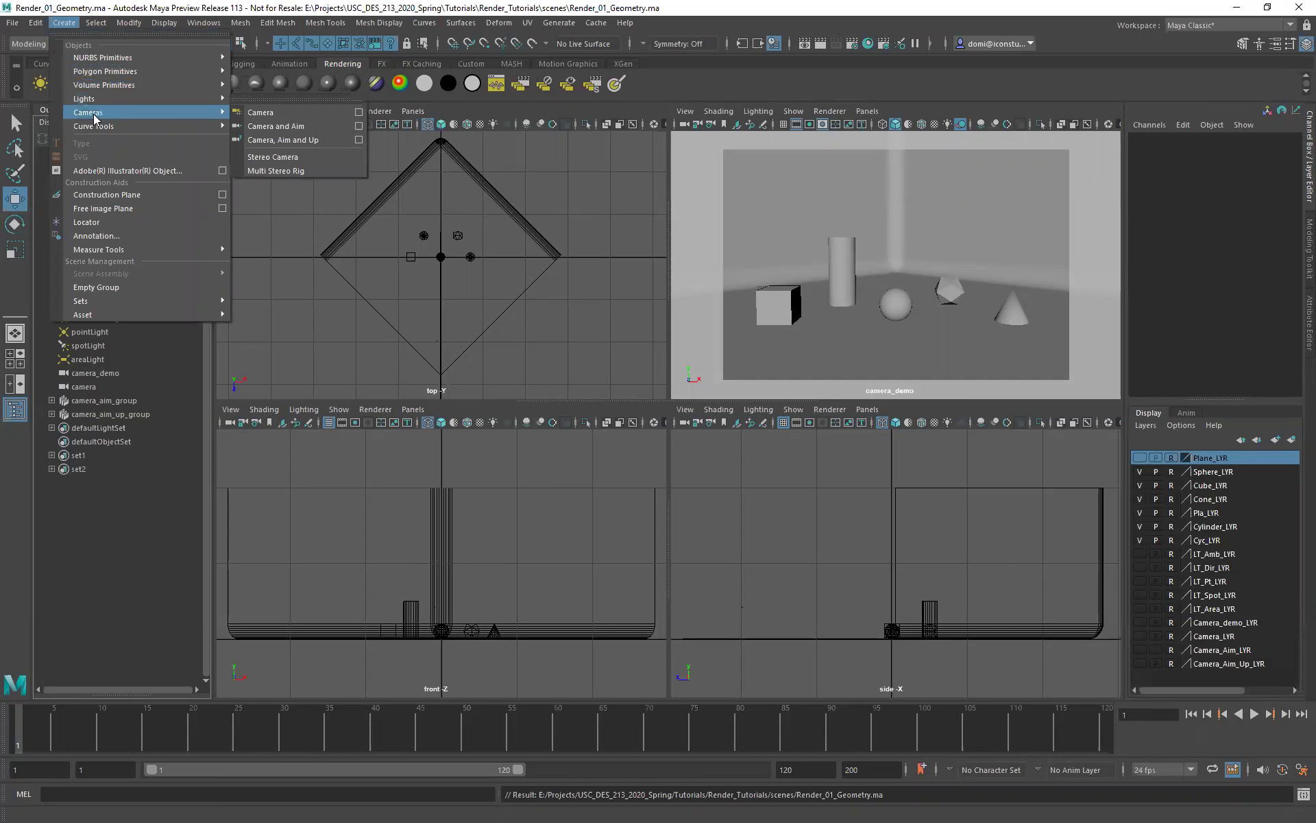
pyautogui.click(263, 117)
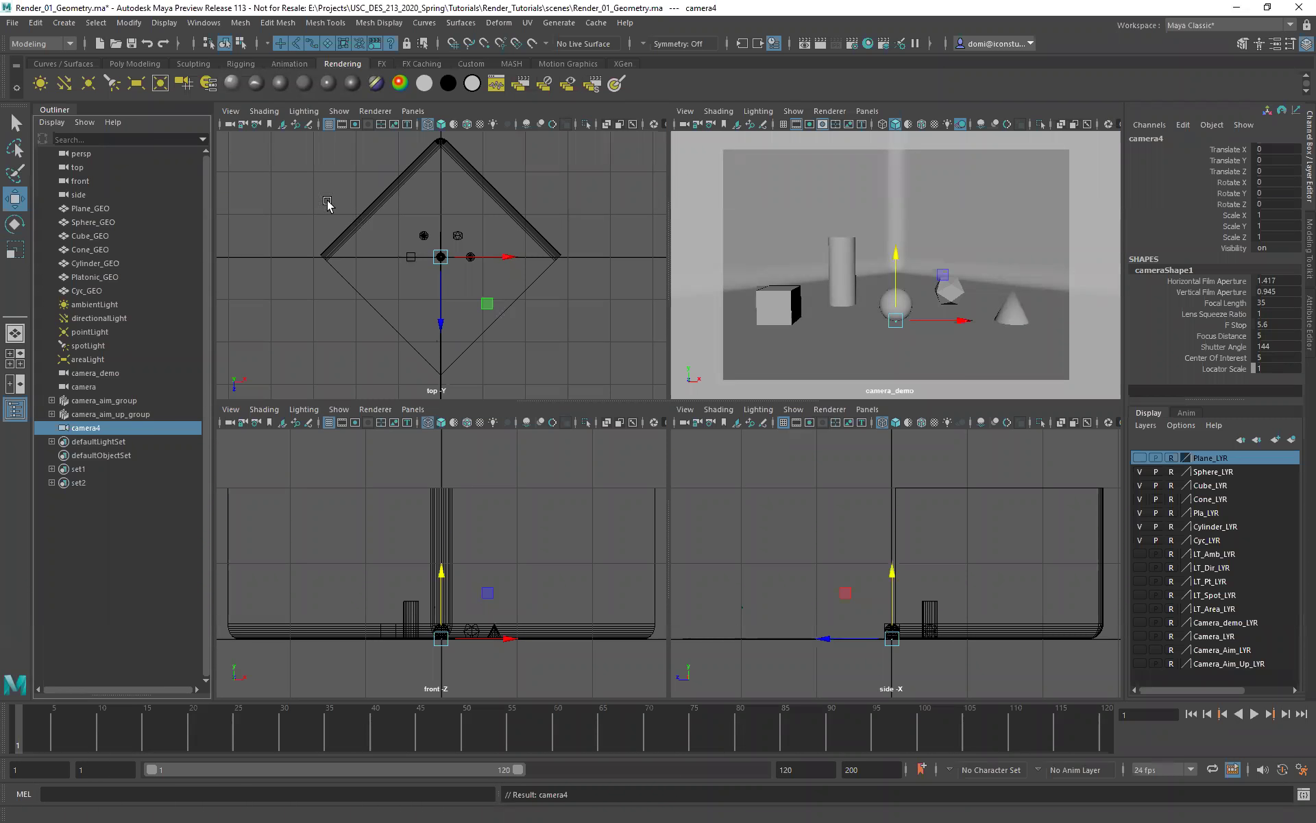
# Scale camera4 uniformly, then set Scale X, Y and Z to 10 in the Channel Box.
pyautogui.click(15, 124)
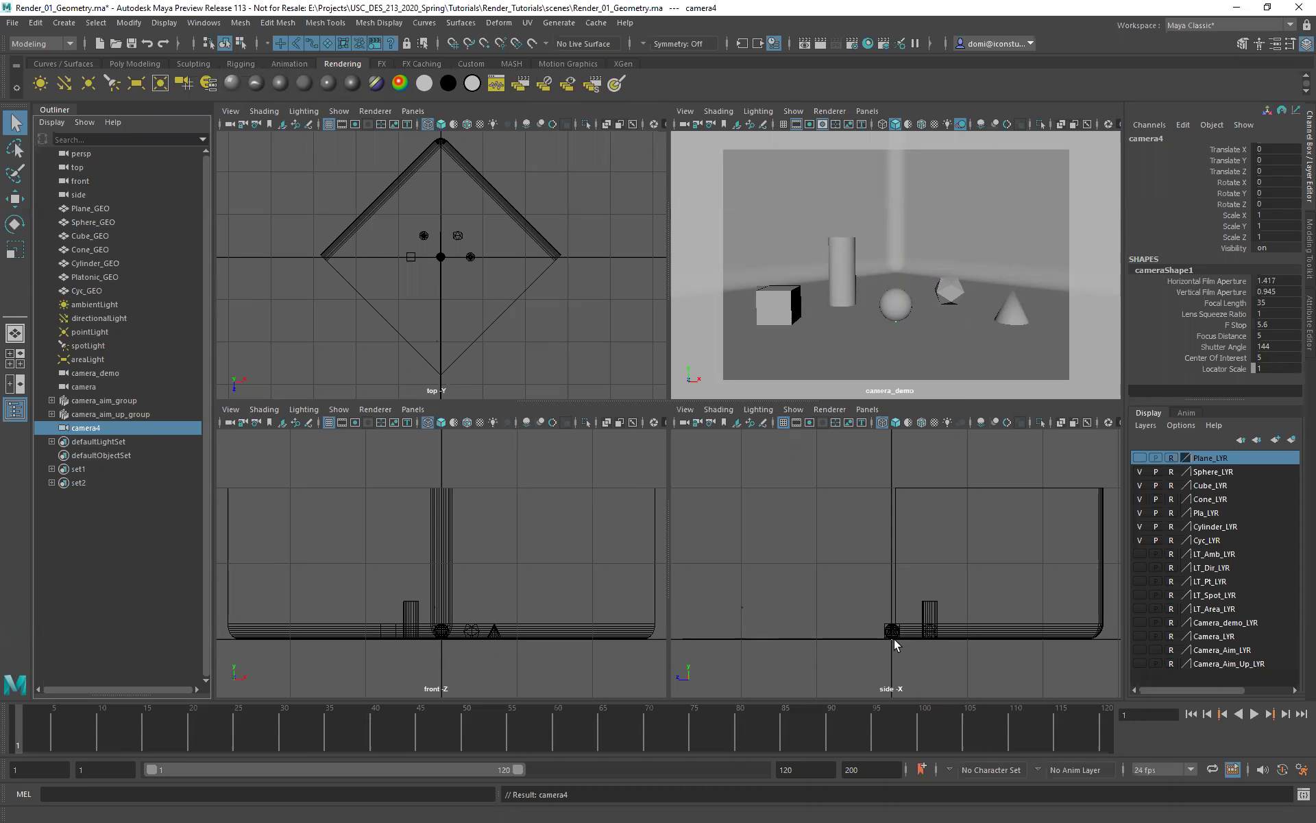
pyautogui.click(14, 251)
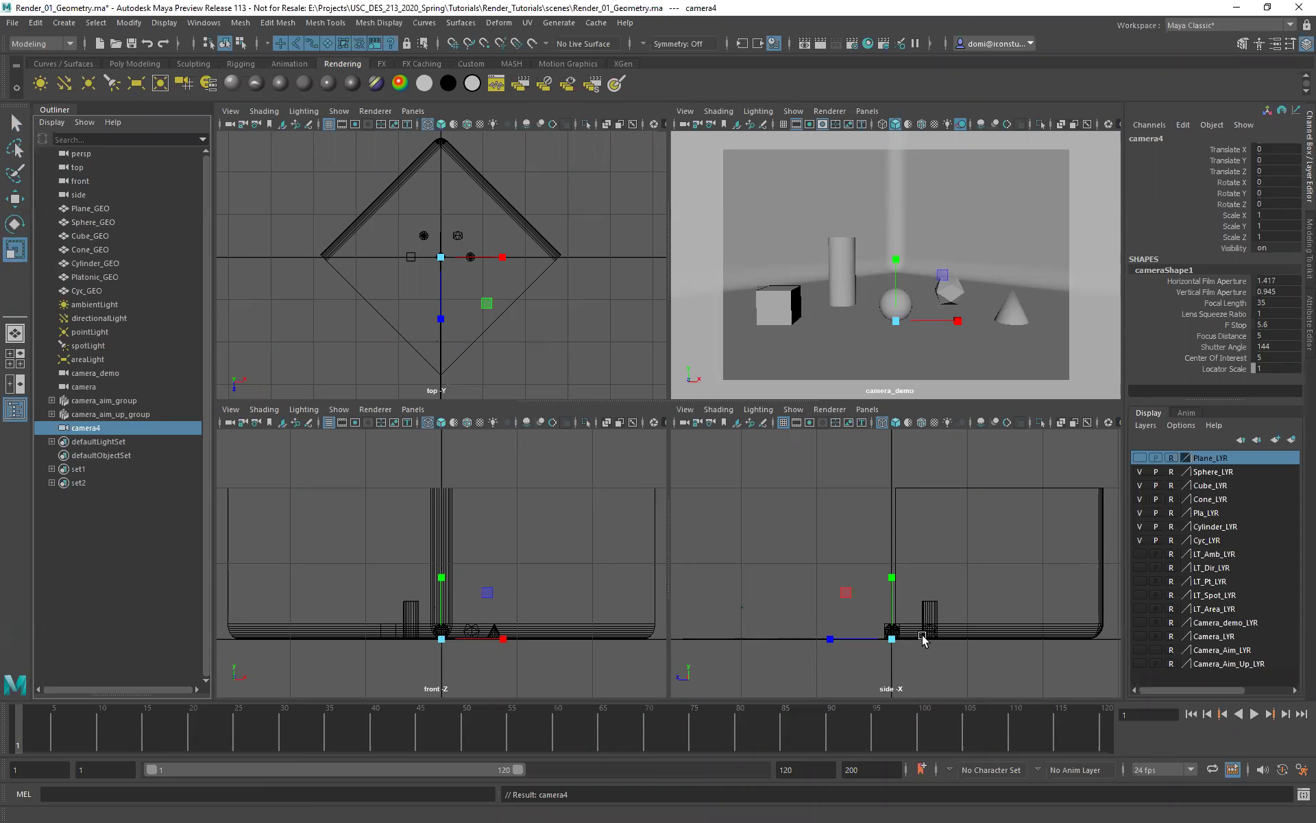
pyautogui.moveTo(893, 638); pyautogui.dragTo(937, 639)
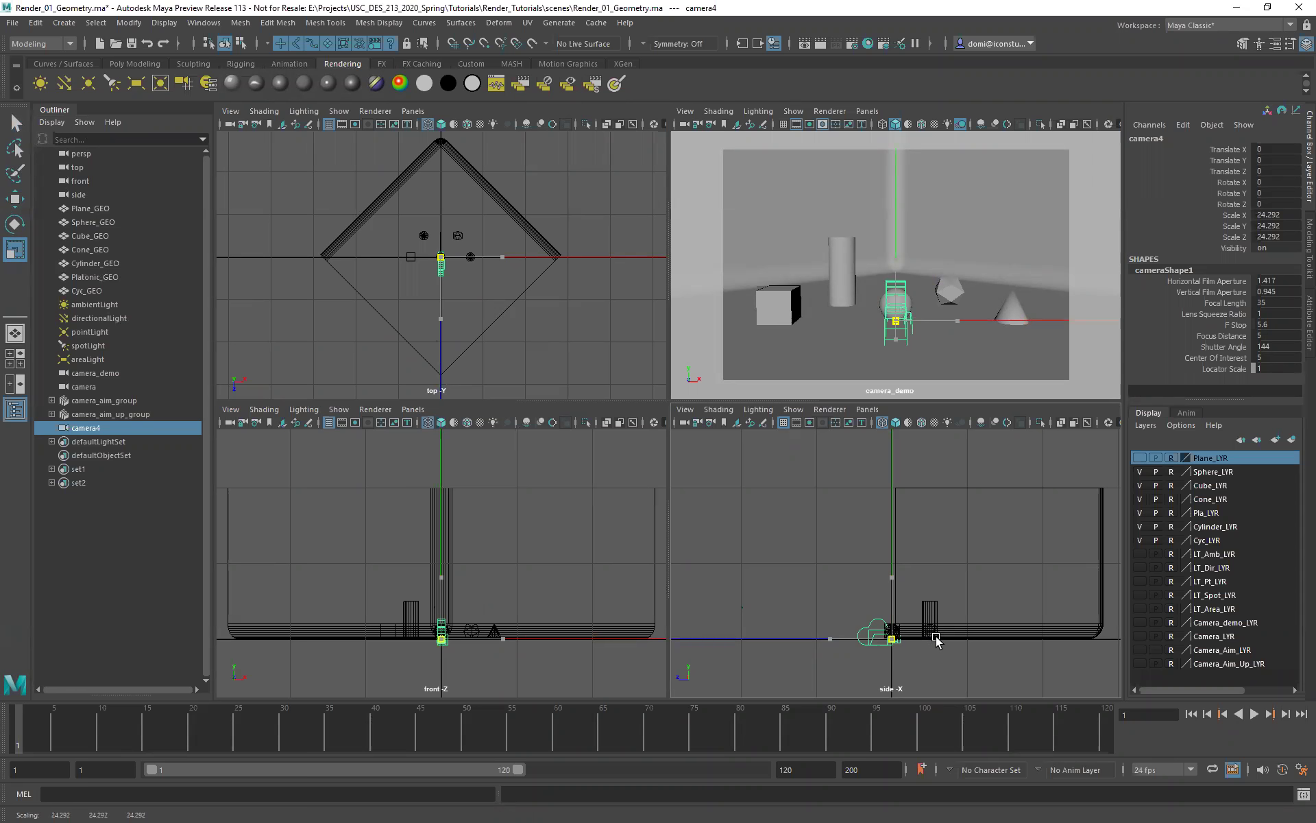
pyautogui.moveTo(936, 635); pyautogui.dragTo(936, 636)
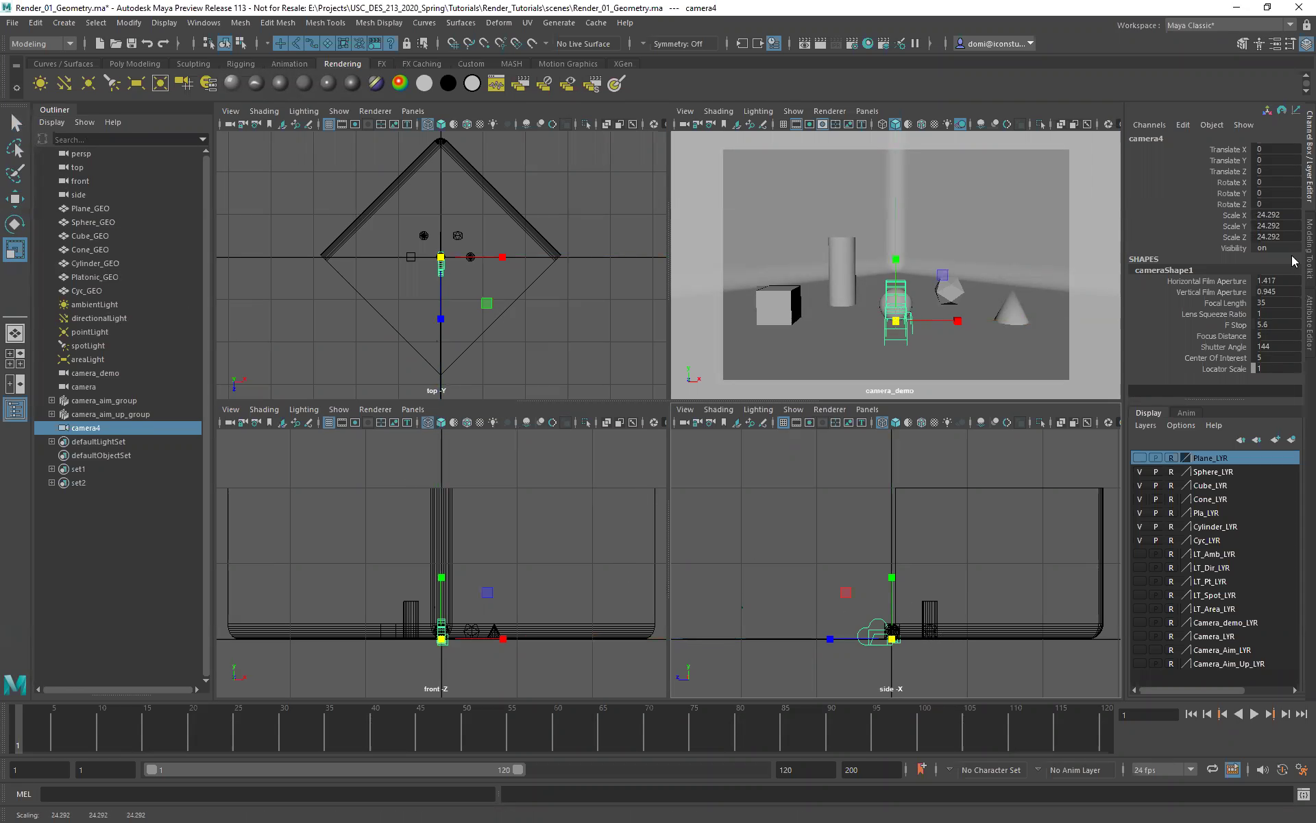
pyautogui.doubleClick(1286, 214)
pyautogui.keyDown('shift'); pyautogui.click(1290, 237); pyautogui.keyUp('shift')
pyautogui.doubleClick(1291, 237)
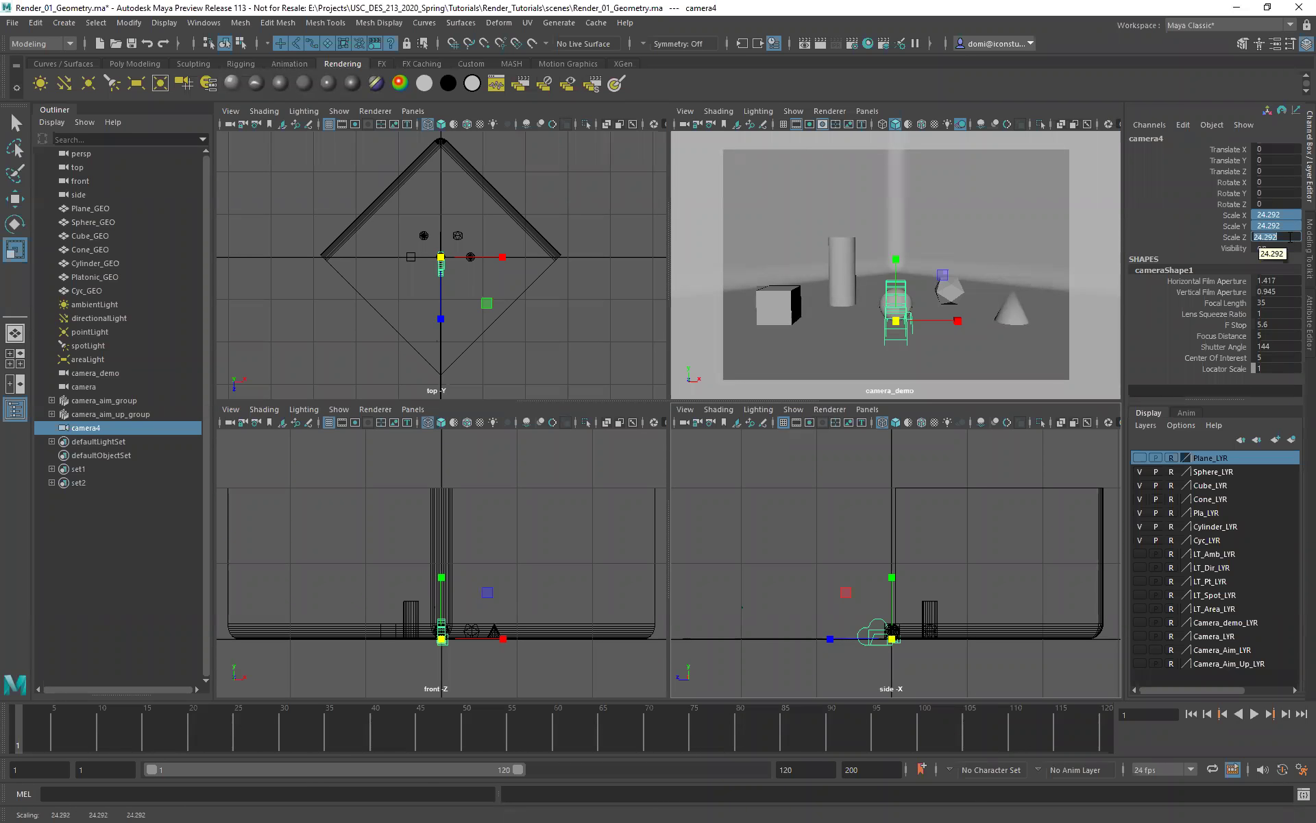
pyautogui.write('10')
pyautogui.press('Return')
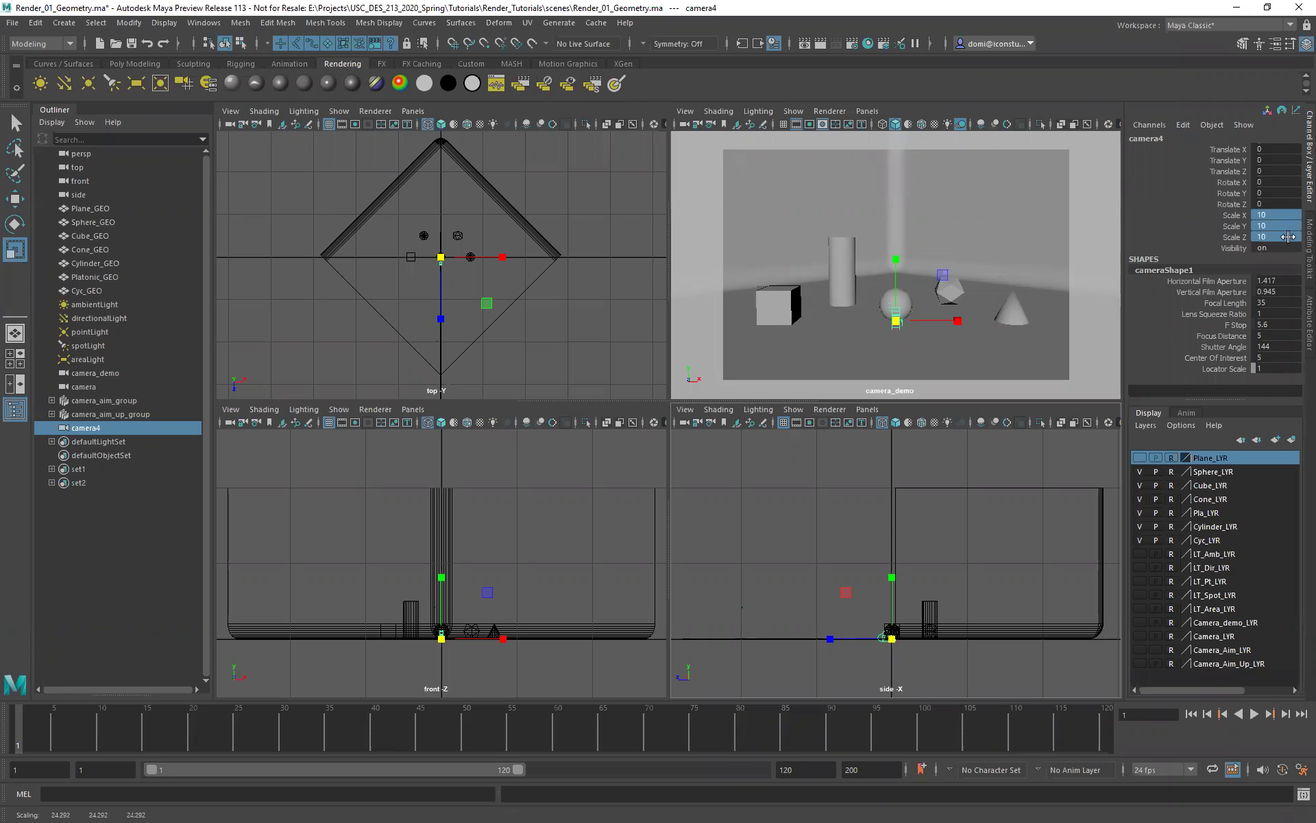
# Reselect camera4 in the side view and cycle through its move, rotate and scale manipulators.
pyautogui.click(976, 532)
pyautogui.moveTo(847, 618); pyautogui.dragTo(898, 667)
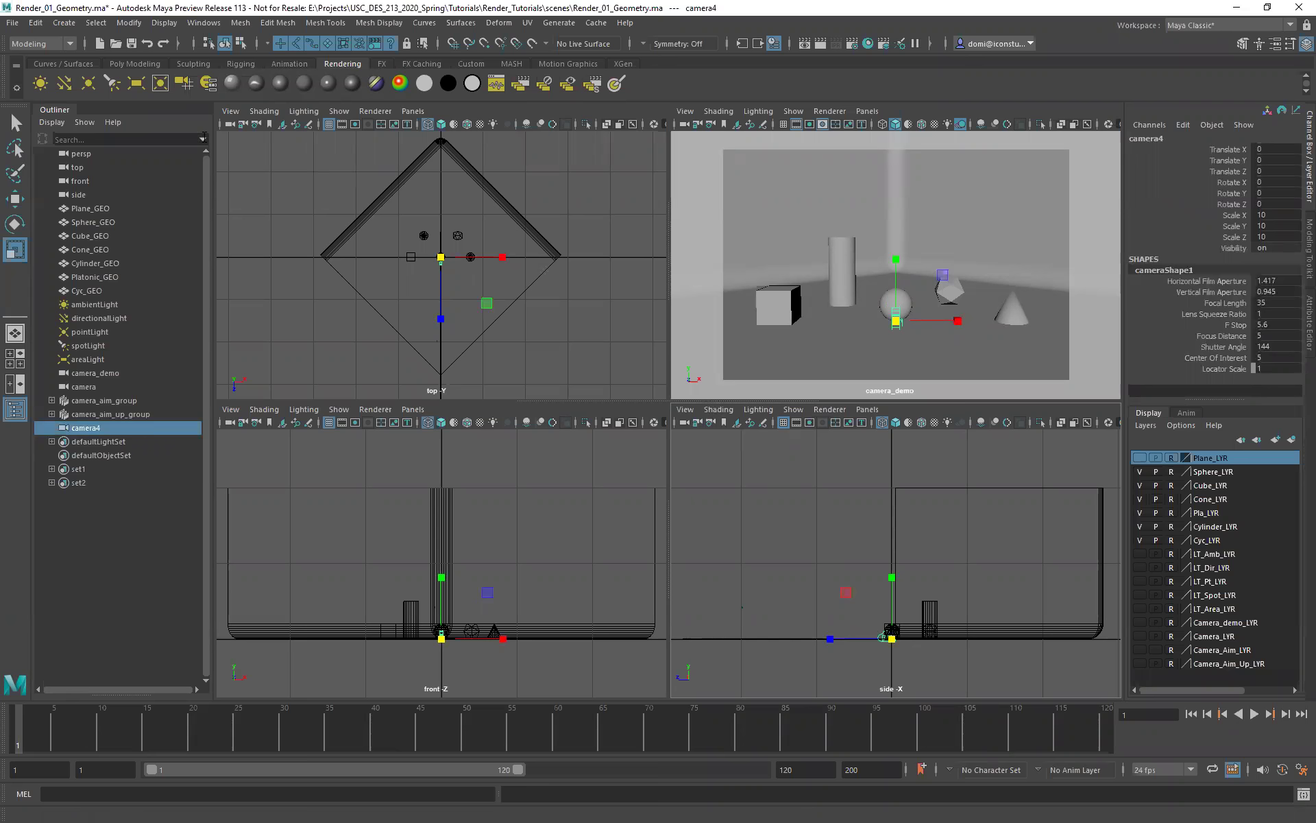
pyautogui.click(17, 123)
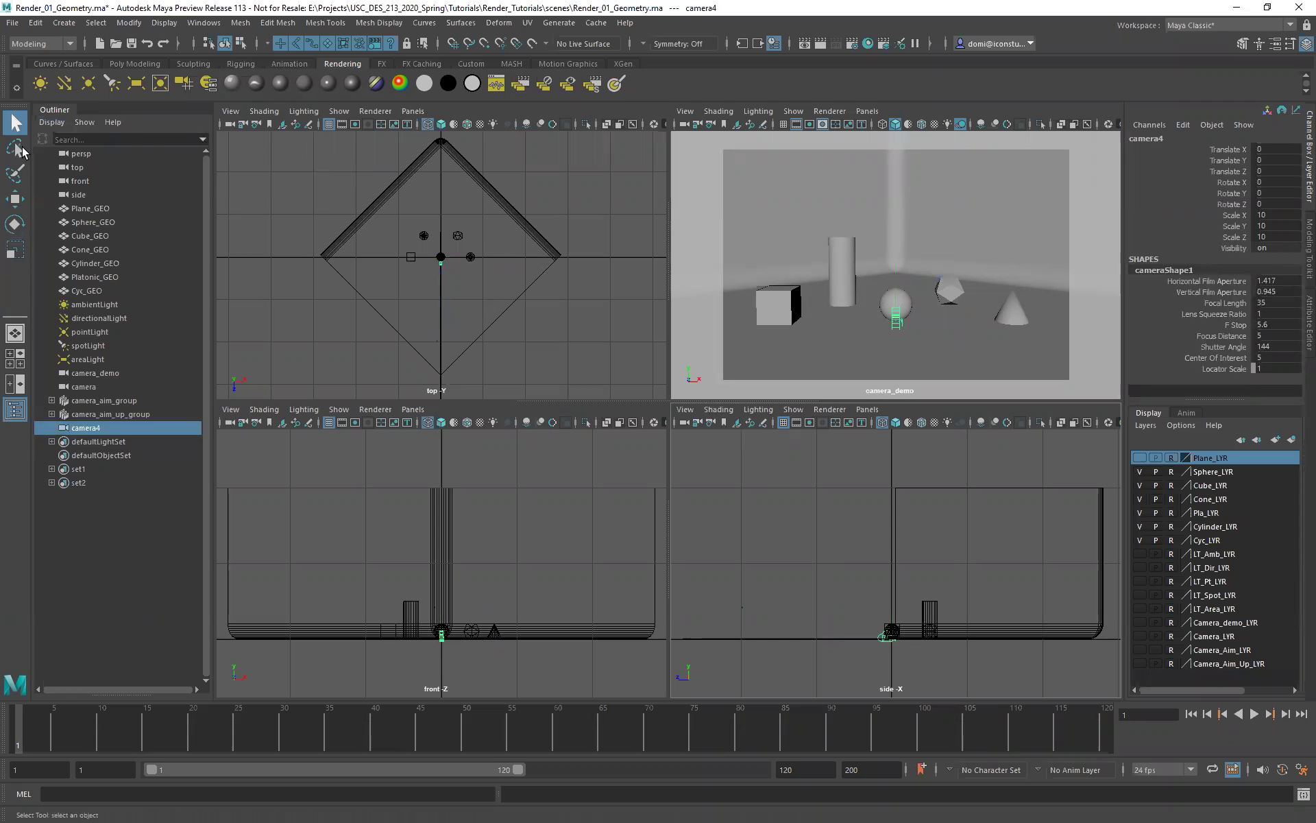
pyautogui.click(17, 201)
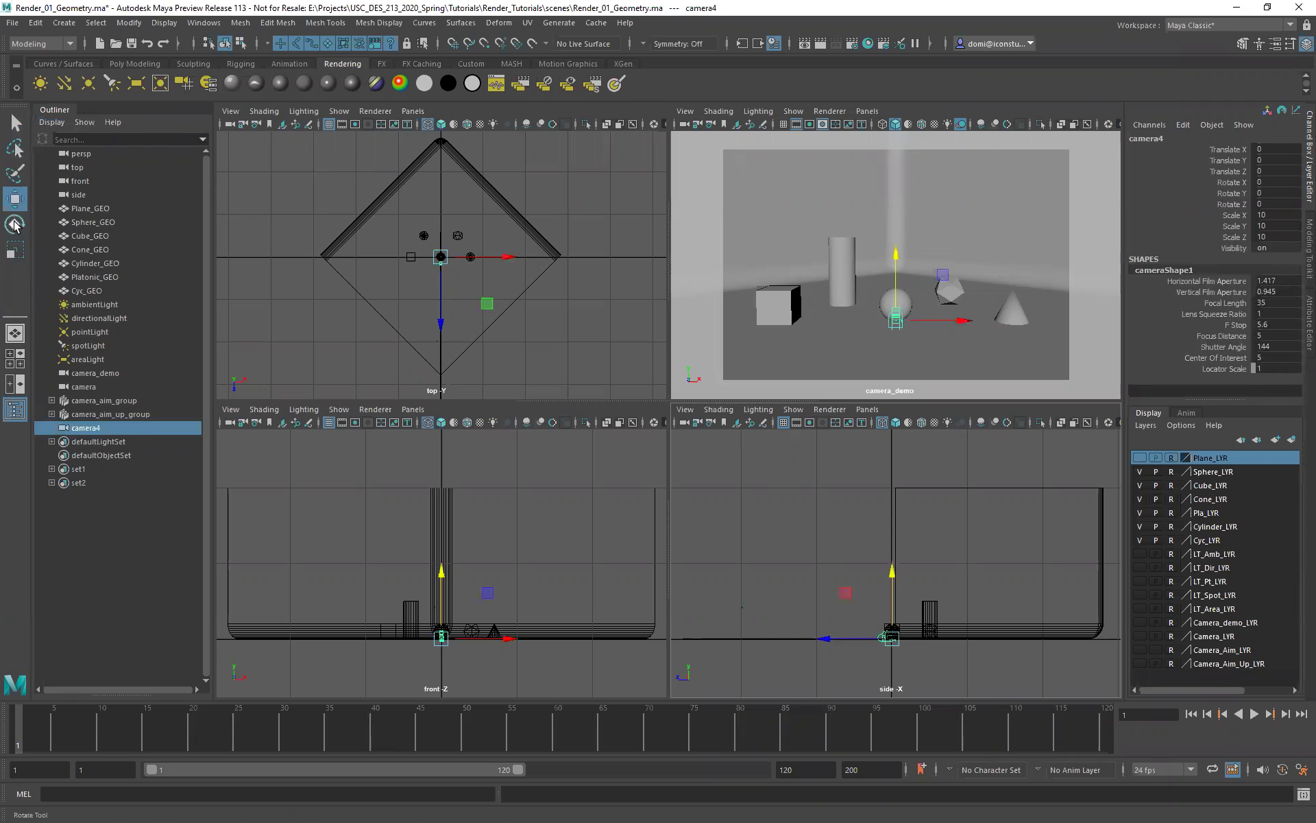
pyautogui.click(15, 224)
pyautogui.click(15, 251)
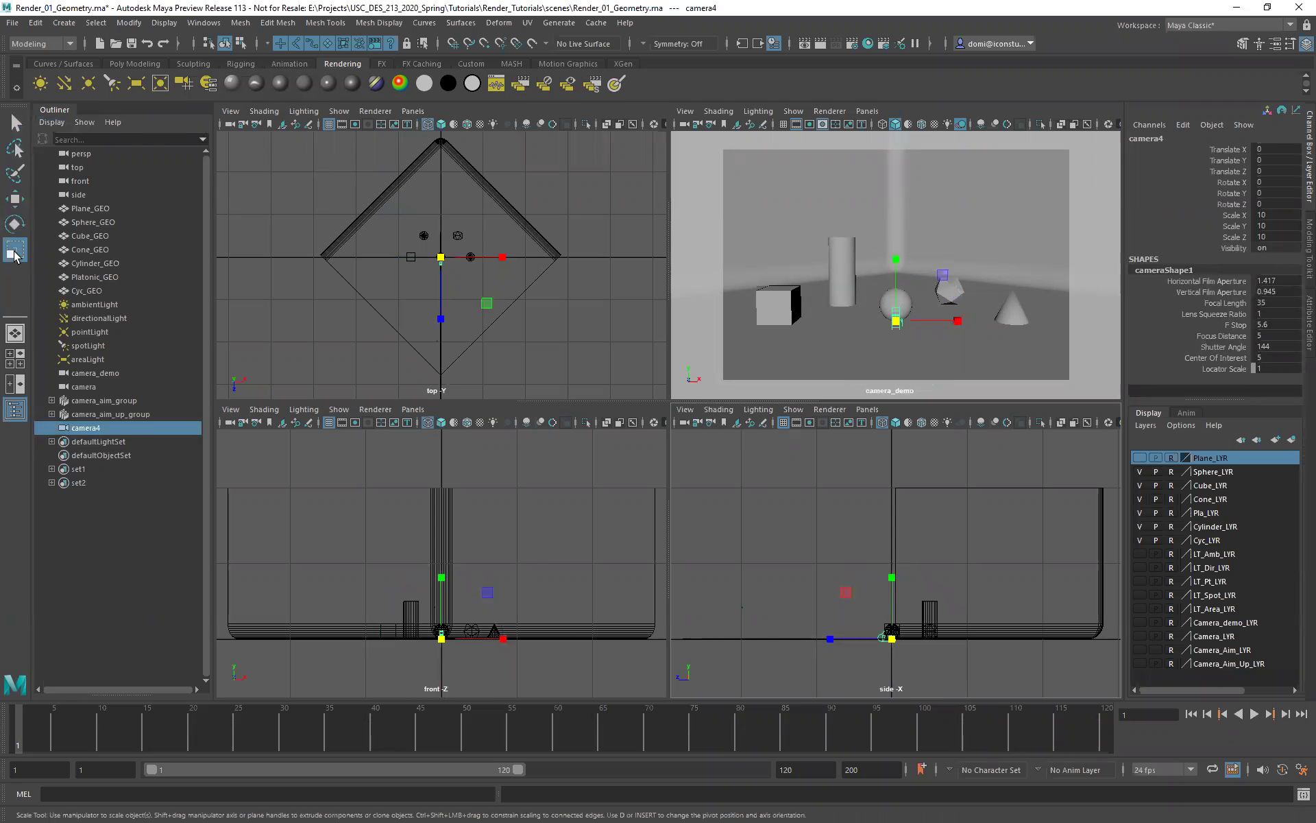
pyautogui.click(15, 123)
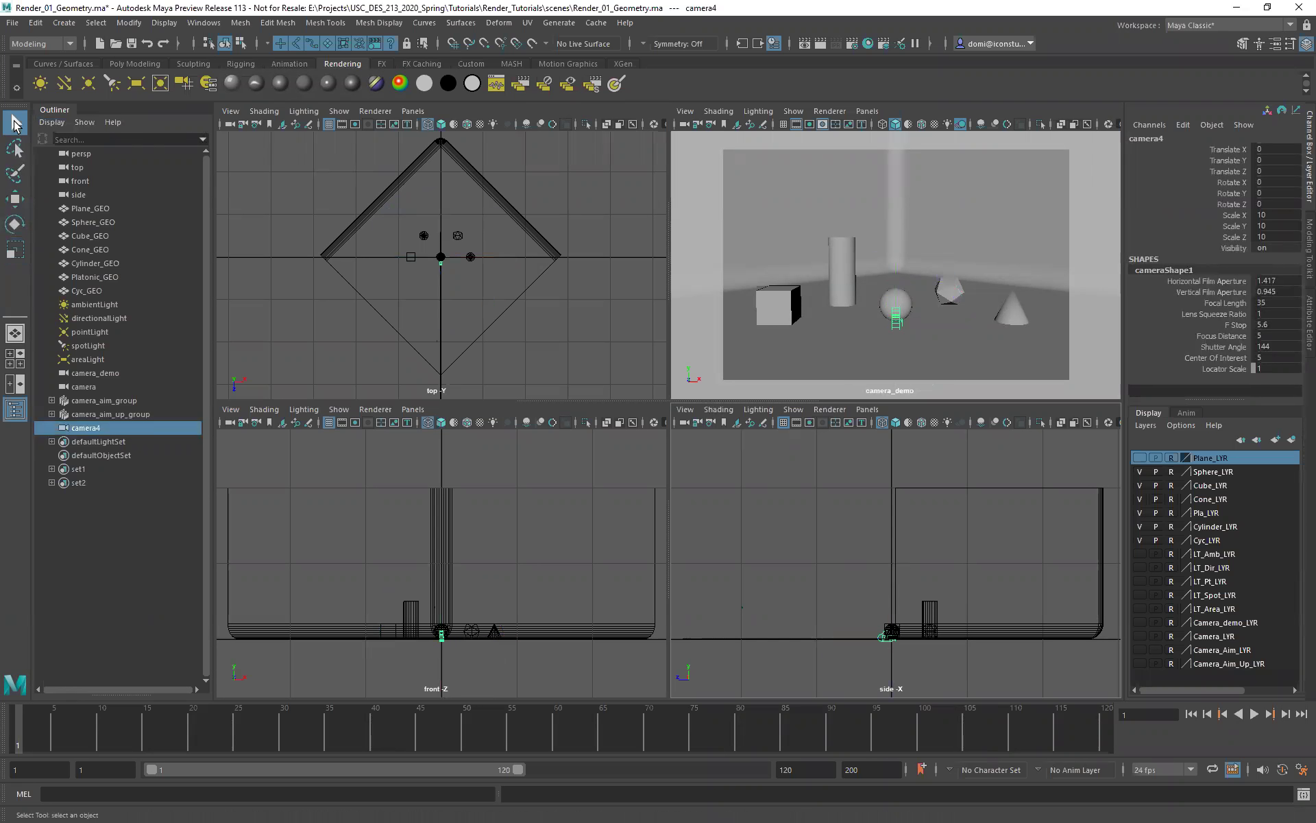
pyautogui.click(15, 202)
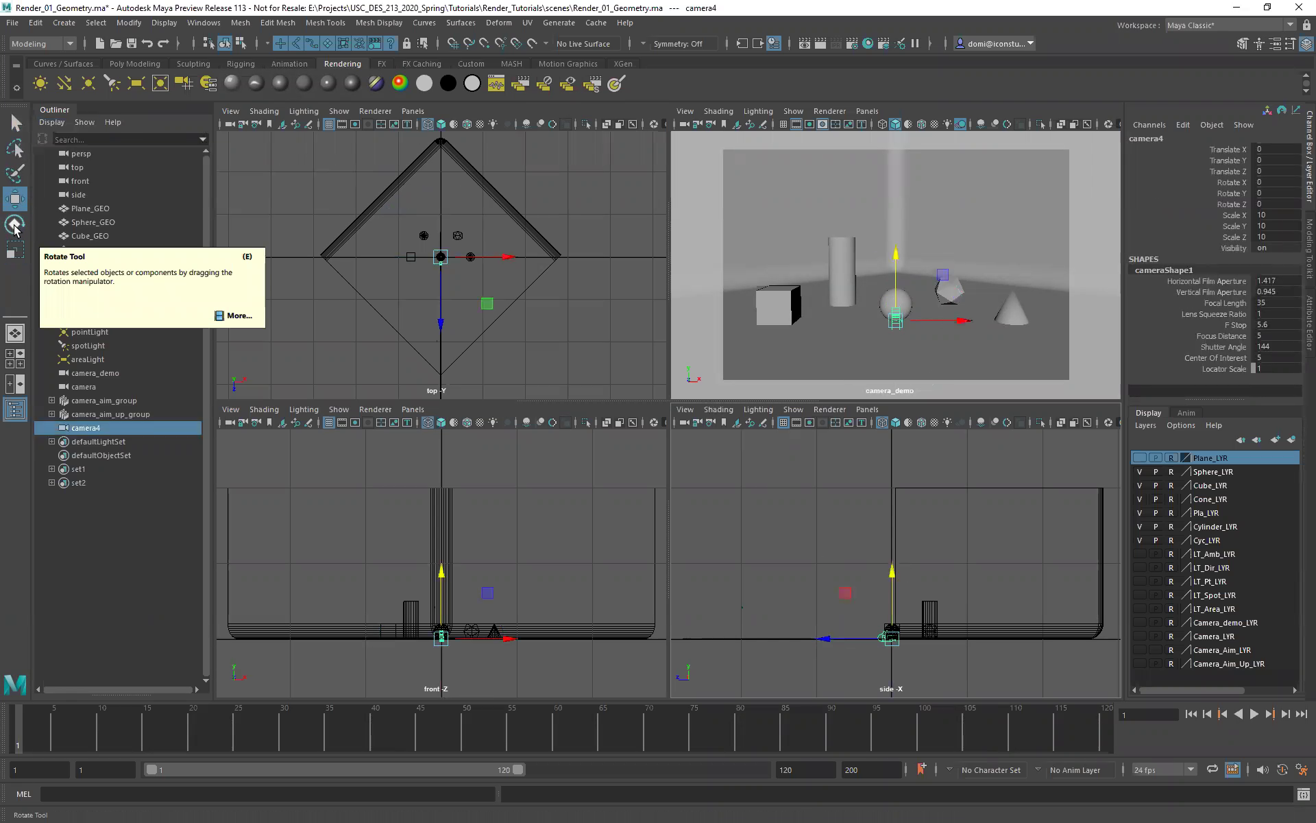
pyautogui.click(15, 227)
pyautogui.click(16, 252)
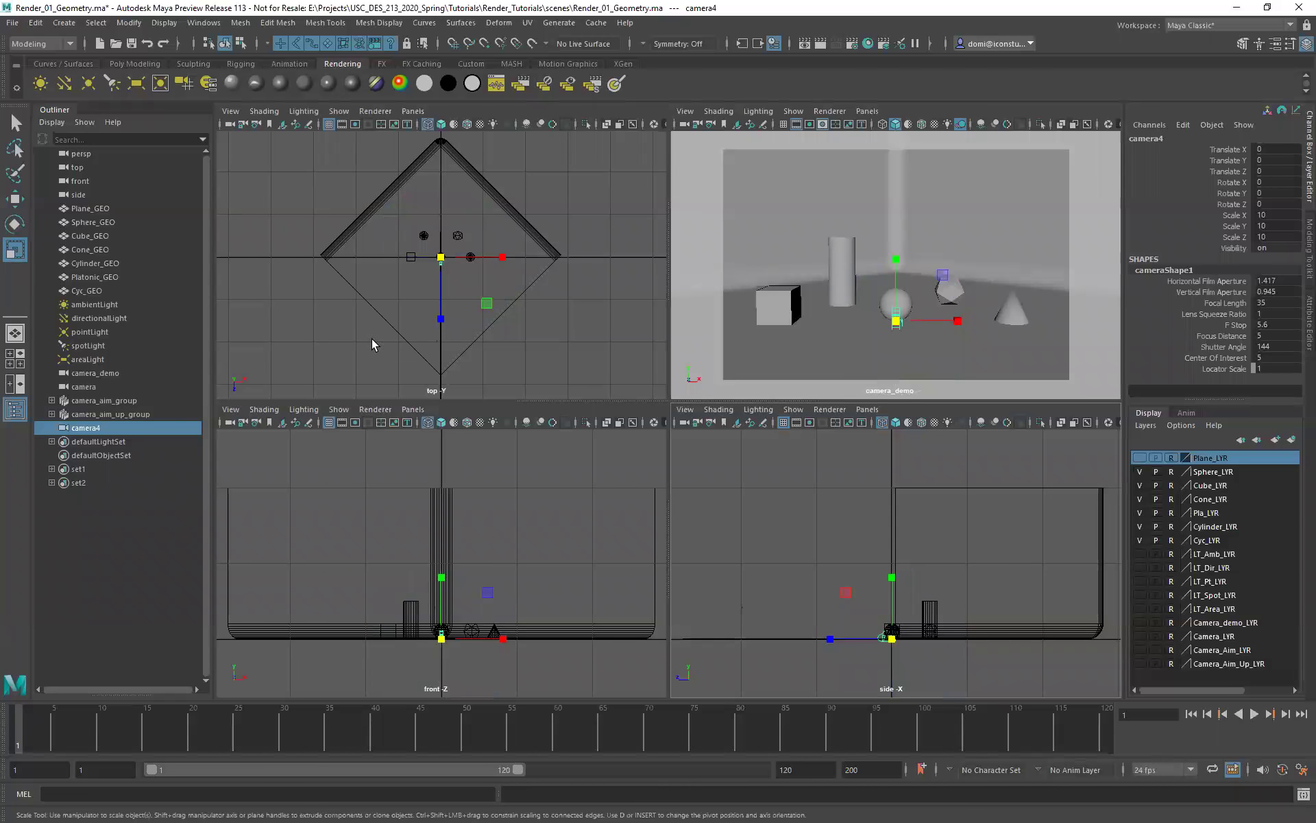
# Reselect camera4 and move it along Z to Translate Z -5.446.
pyautogui.click(570, 338)
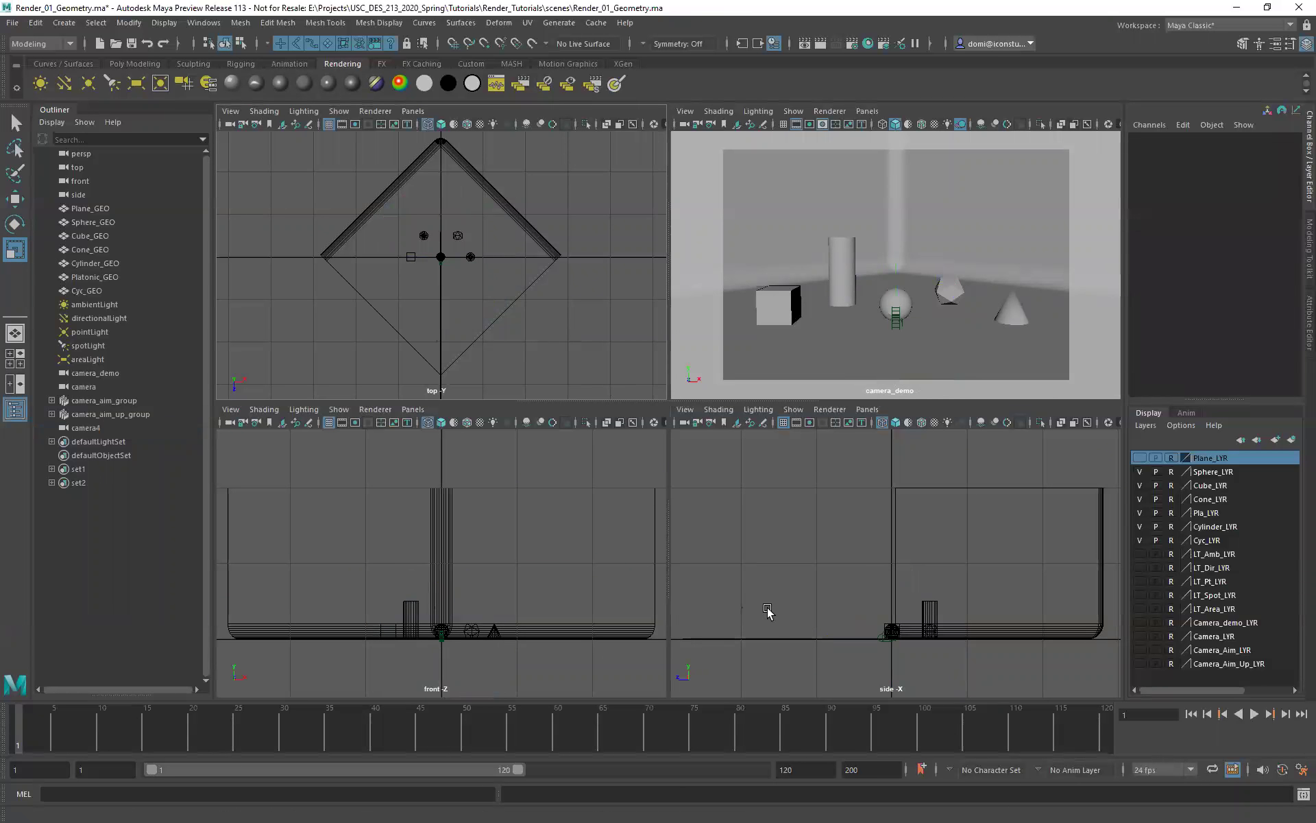
pyautogui.moveTo(839, 587); pyautogui.dragTo(903, 664)
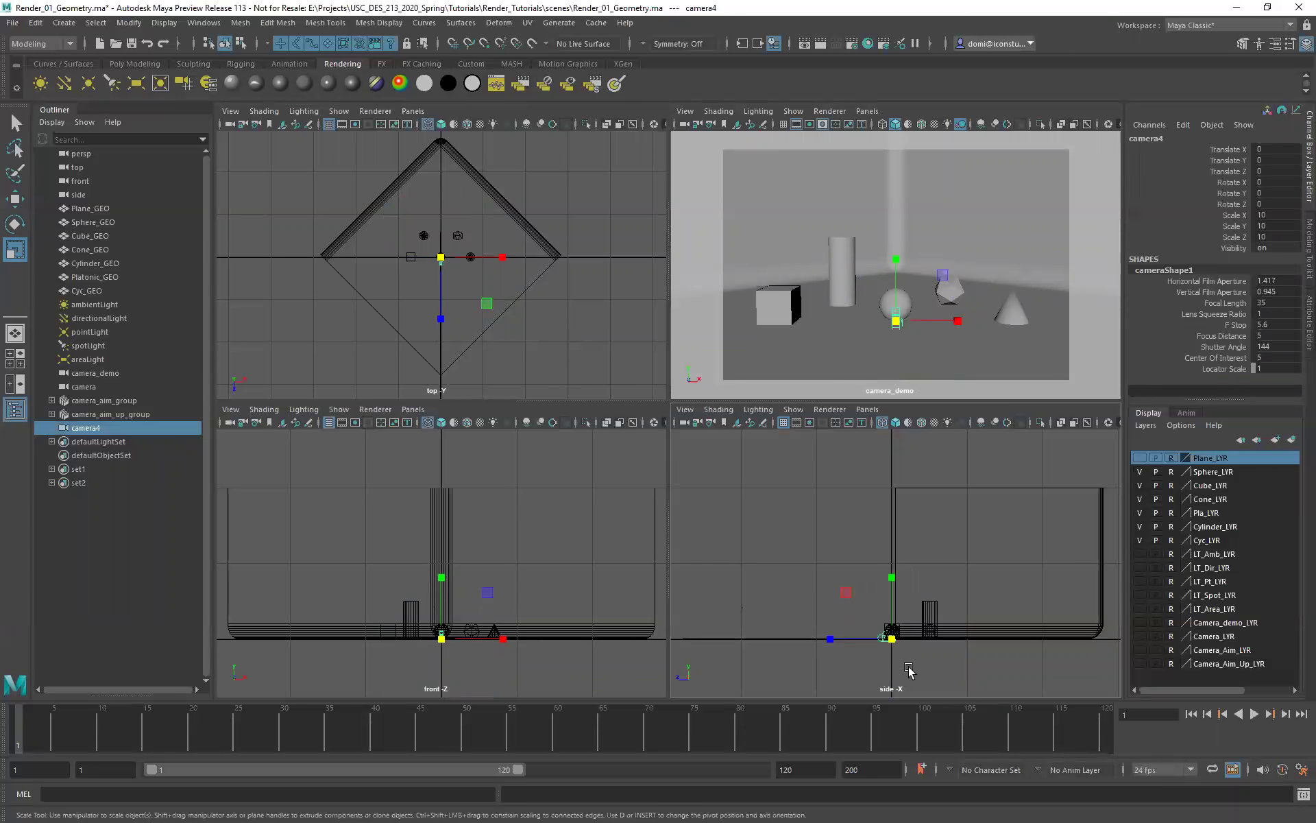
pyautogui.press('w')
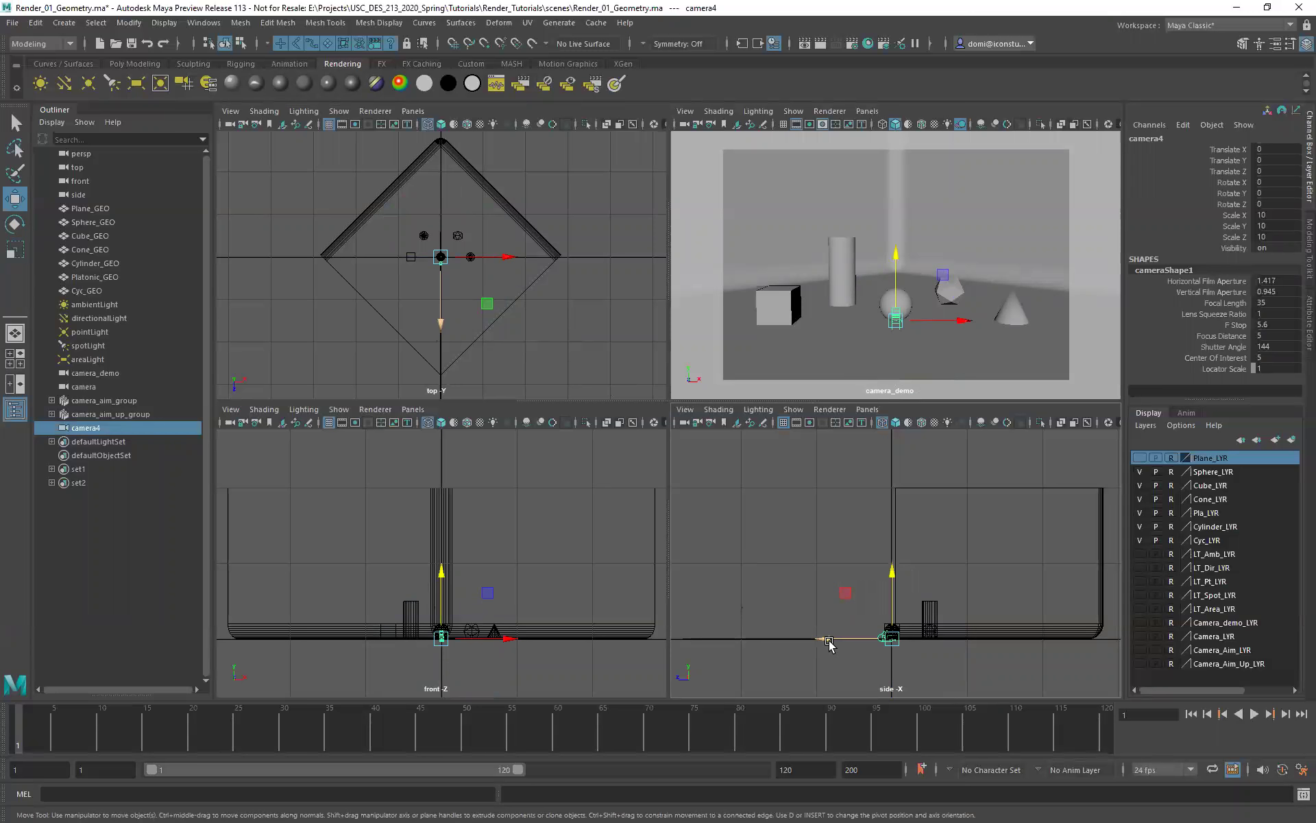
pyautogui.moveTo(829, 645)
pyautogui.mouseDown()
pyautogui.moveTo(725, 634)
pyautogui.moveTo(830, 620)
pyautogui.moveTo(784, 627)
pyautogui.moveTo(672, 602)
pyautogui.moveTo(832, 615)
pyautogui.mouseUp()
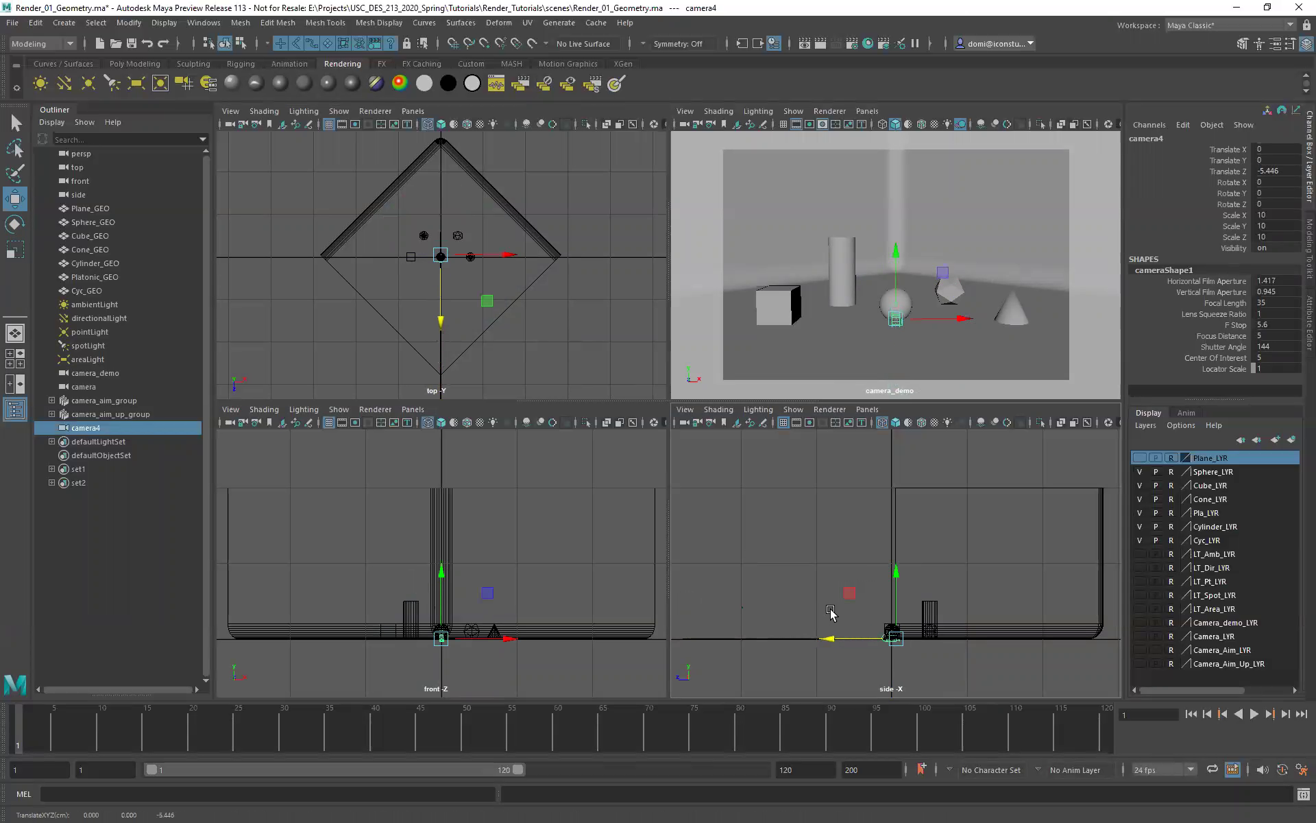
# Make the camera_demo panel look through camera4.
pyautogui.click(869, 112)
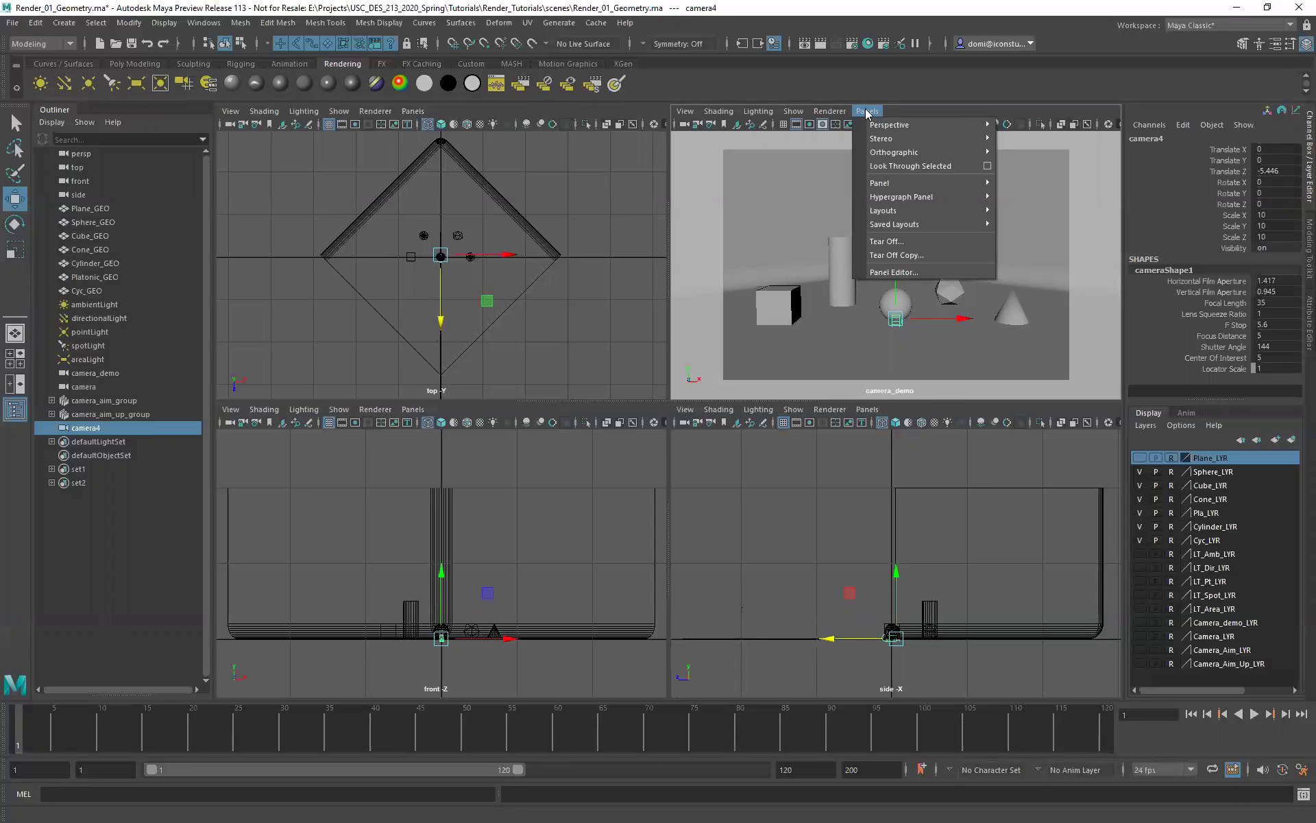
pyautogui.moveTo(874, 126)
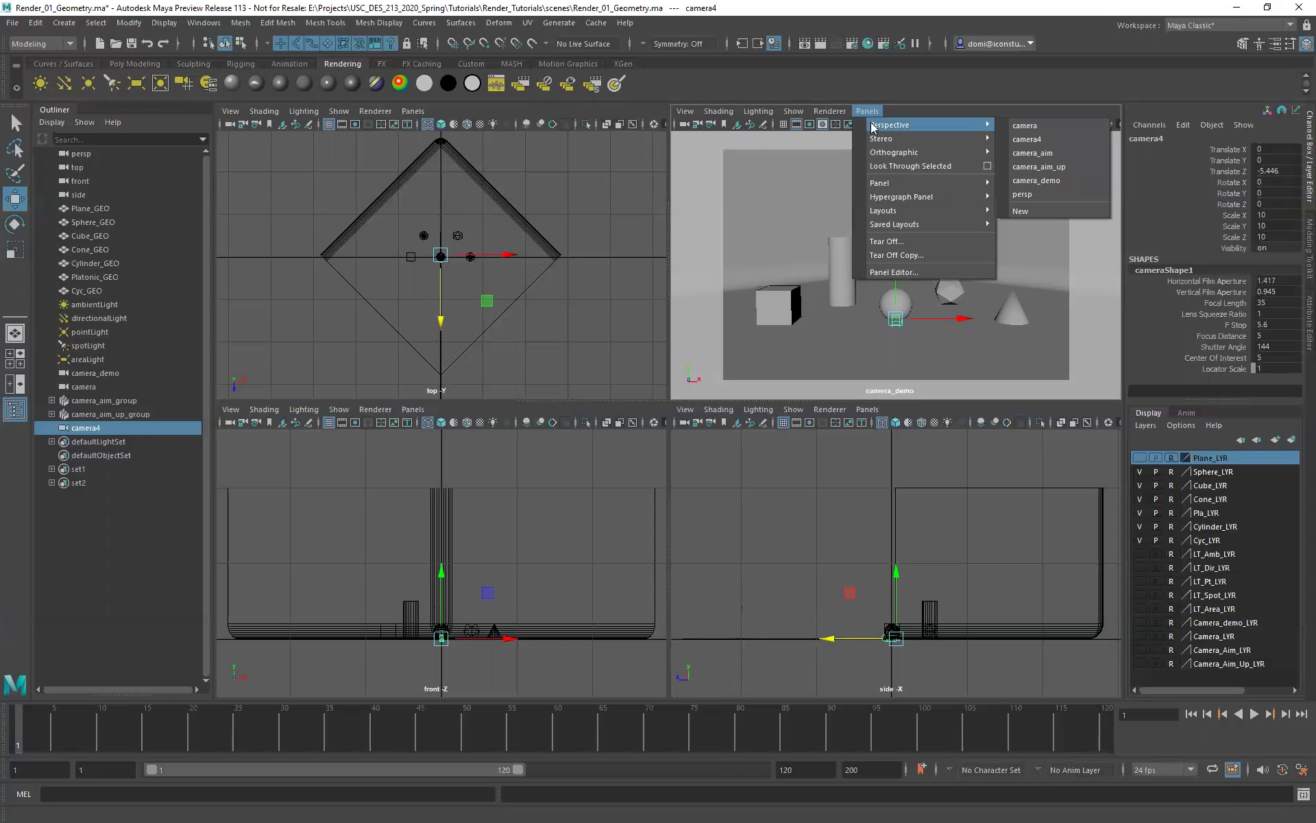
pyautogui.click(1037, 140)
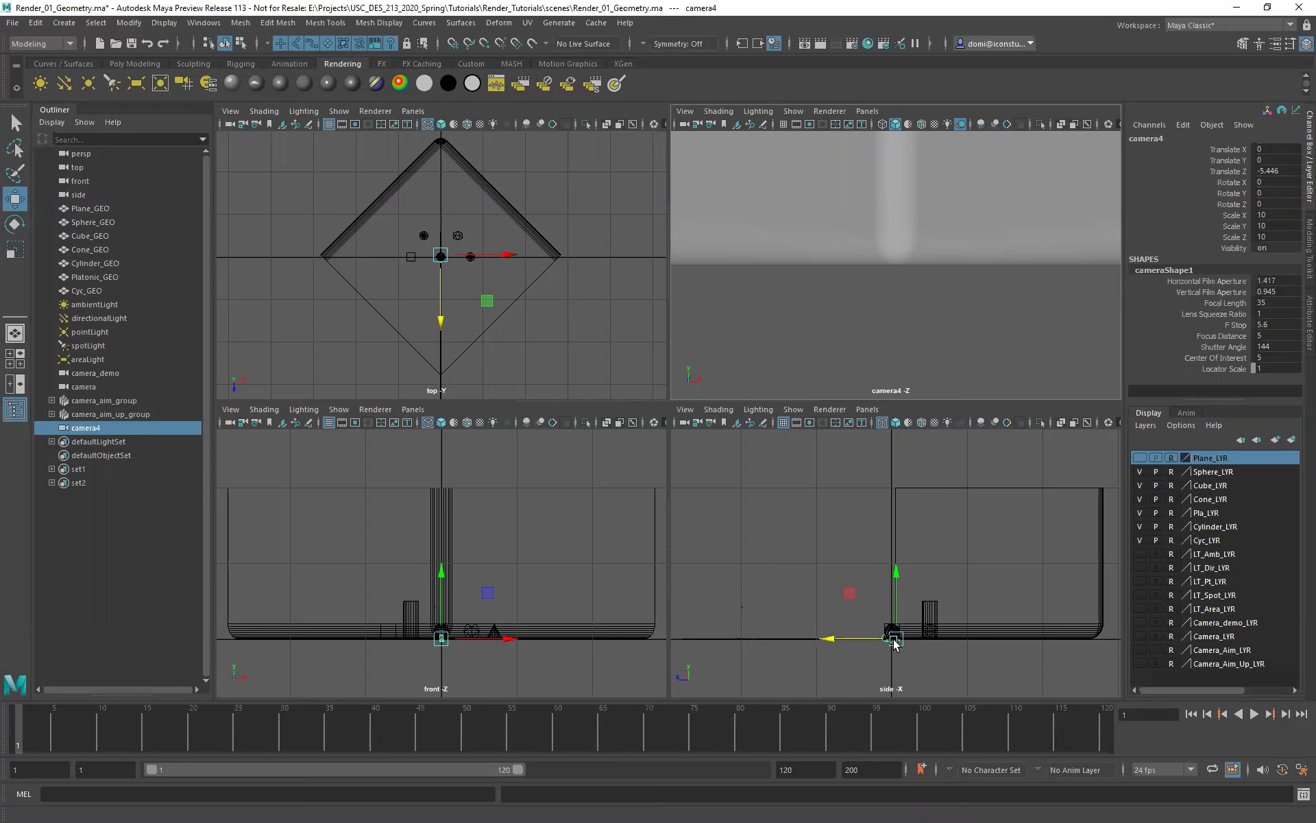
# Move camera4 to Translate Y 18.154 and Z 211.497 so all five shapes fit.
pyautogui.moveTo(829, 639); pyautogui.dragTo(756, 640)
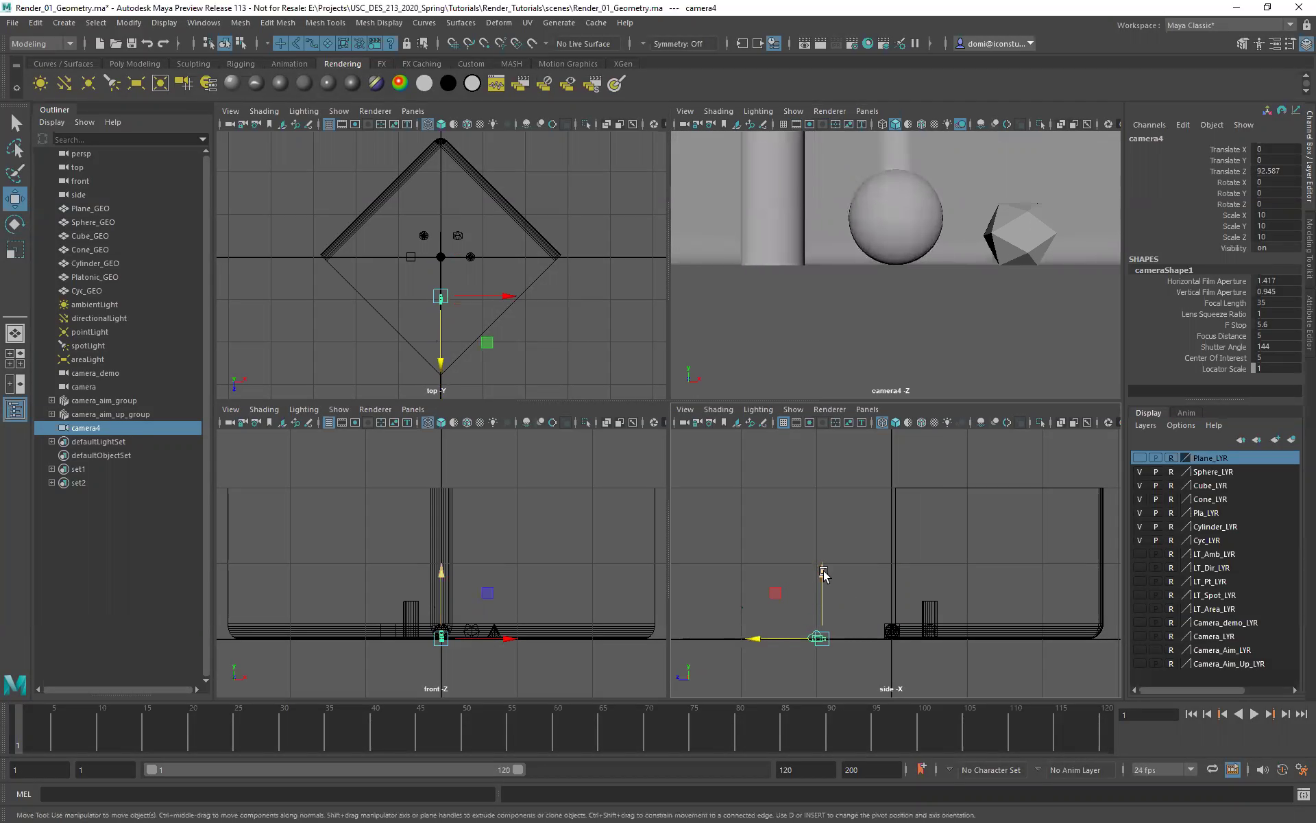
pyautogui.moveTo(825, 573); pyautogui.dragTo(824, 564)
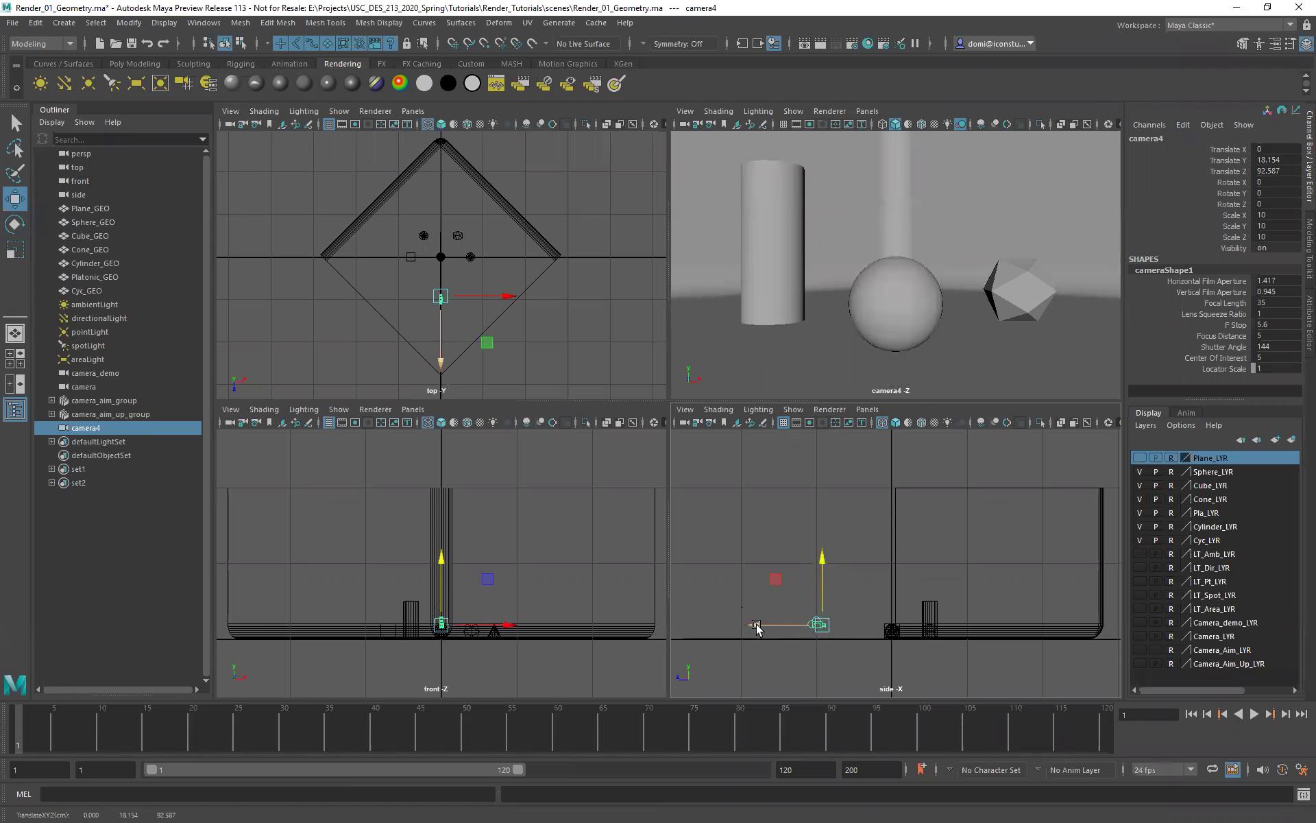
pyautogui.moveTo(754, 626); pyautogui.dragTo(664, 615)
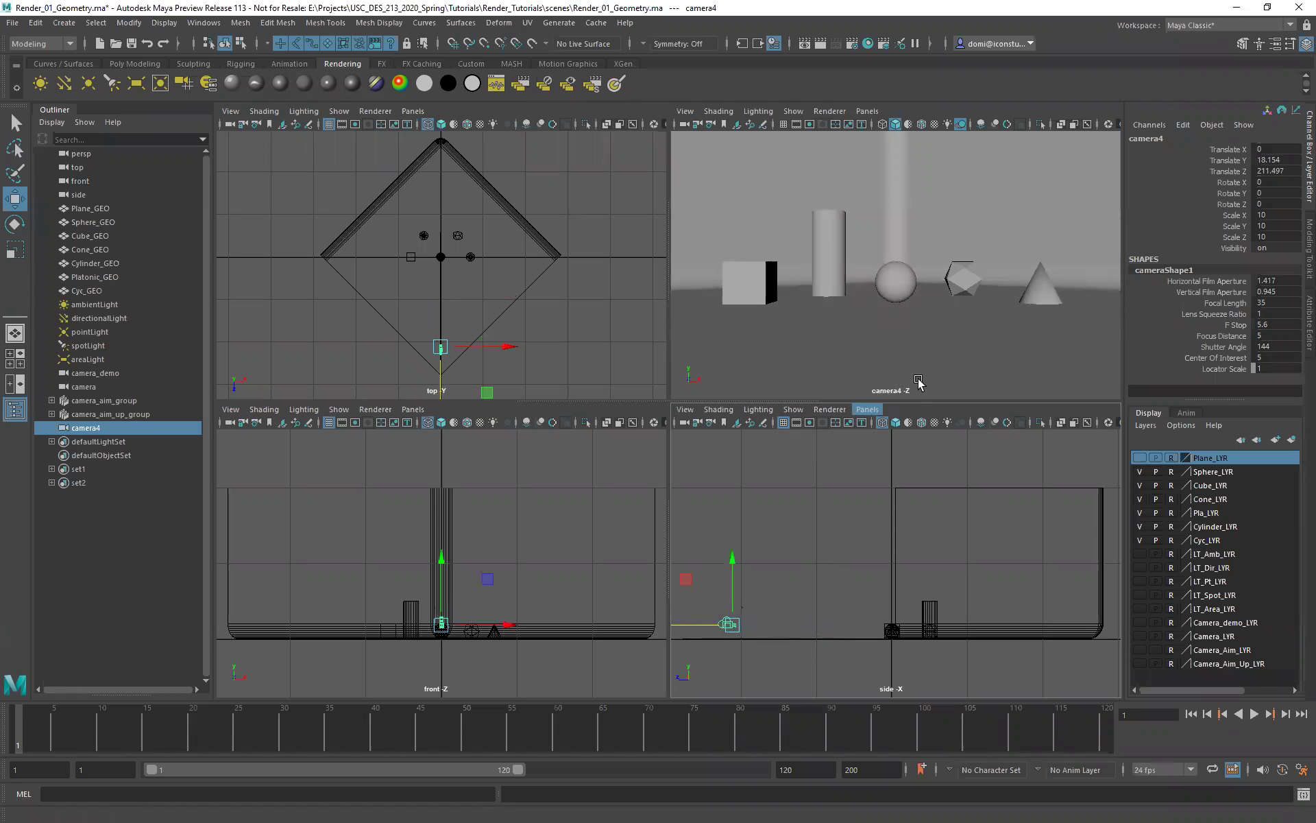
# Turn on camera4's 960 x 540 resolution gate and move it to Y 64.447, Z 189.712.
pyautogui.click(809, 124)
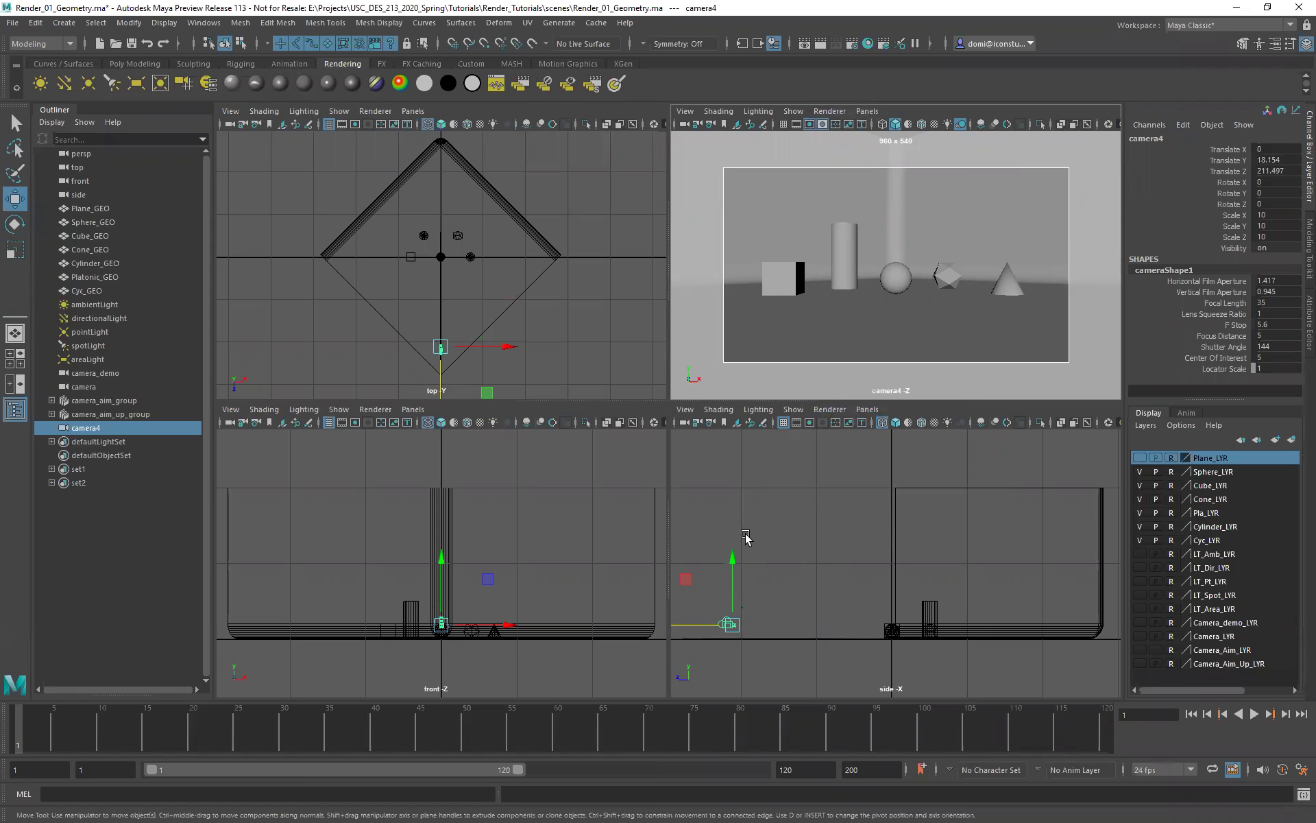
pyautogui.moveTo(693, 627); pyautogui.dragTo(748, 632)
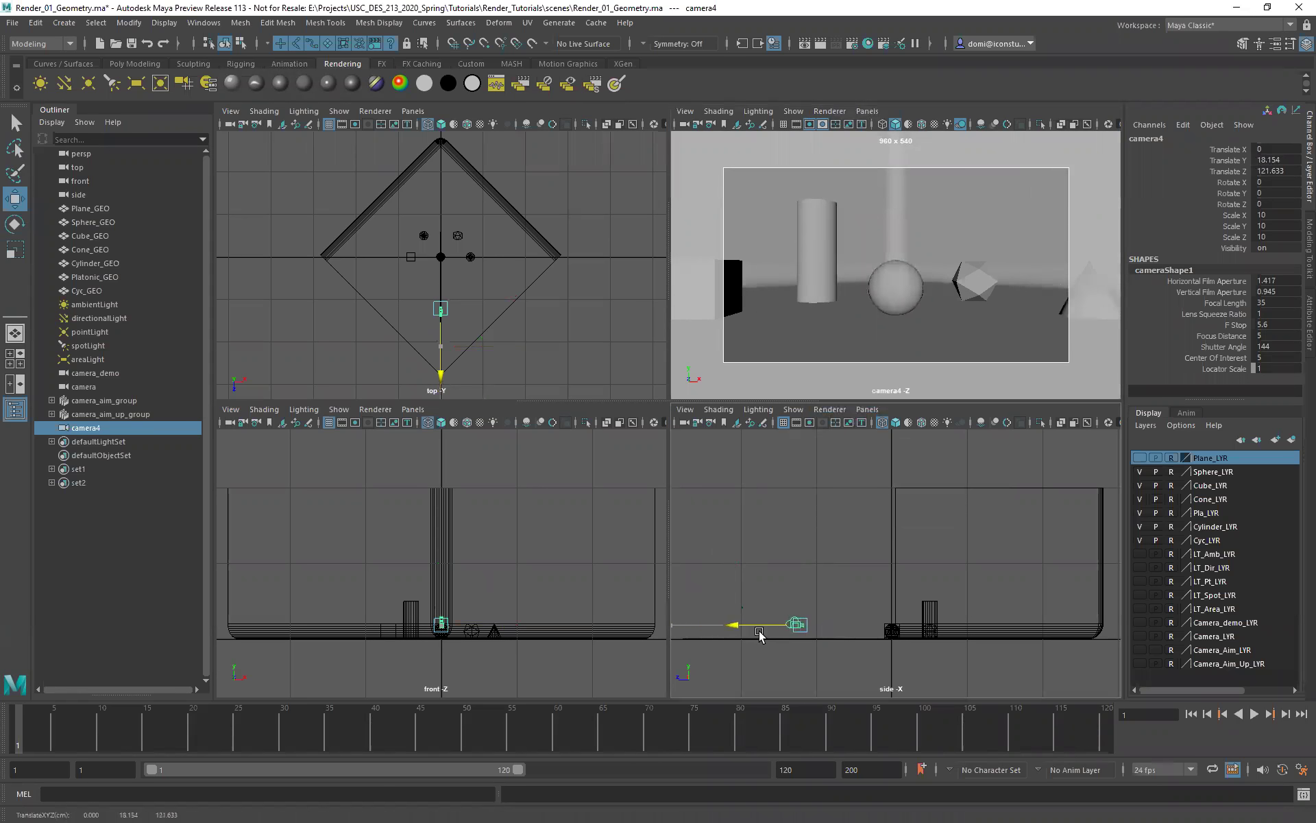
pyautogui.moveTo(759, 634); pyautogui.dragTo(778, 626)
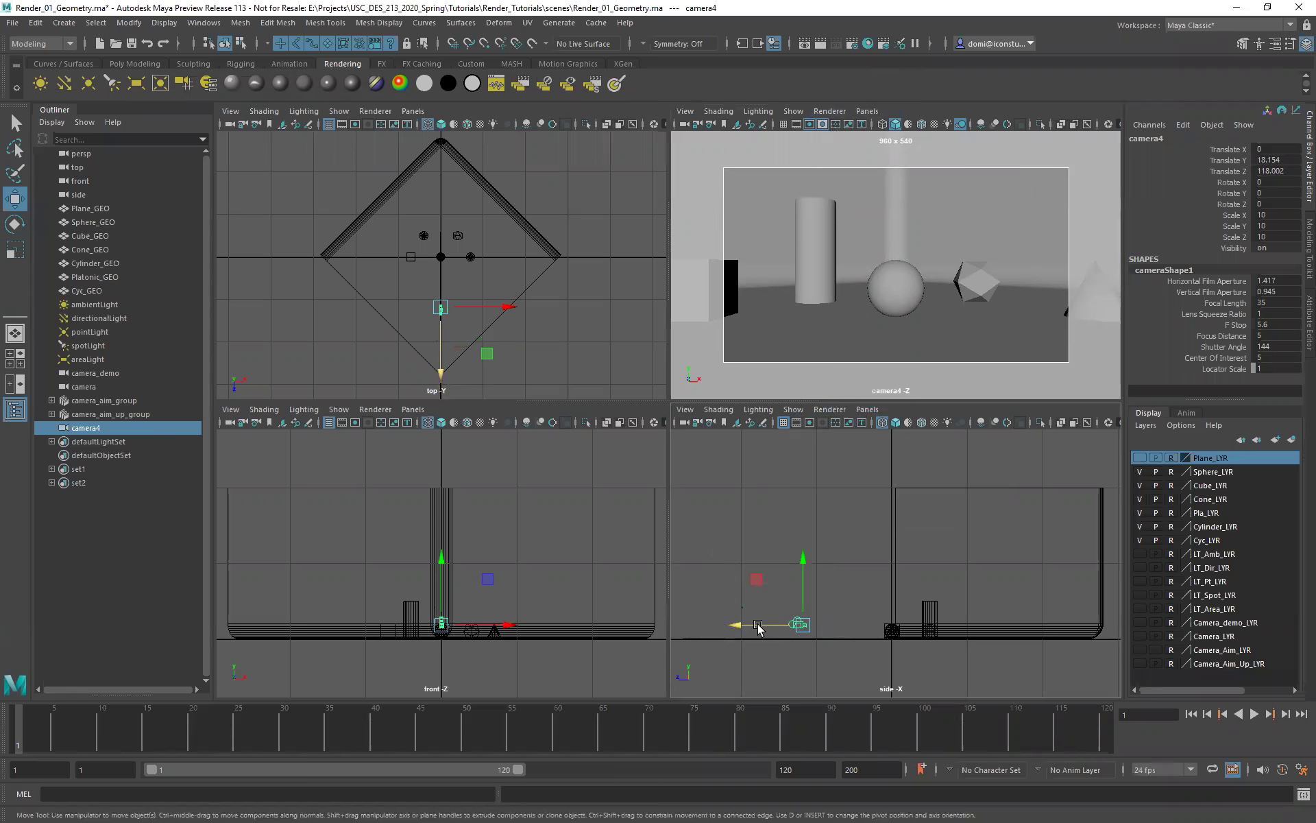
pyautogui.moveTo(758, 626); pyautogui.dragTo(704, 629)
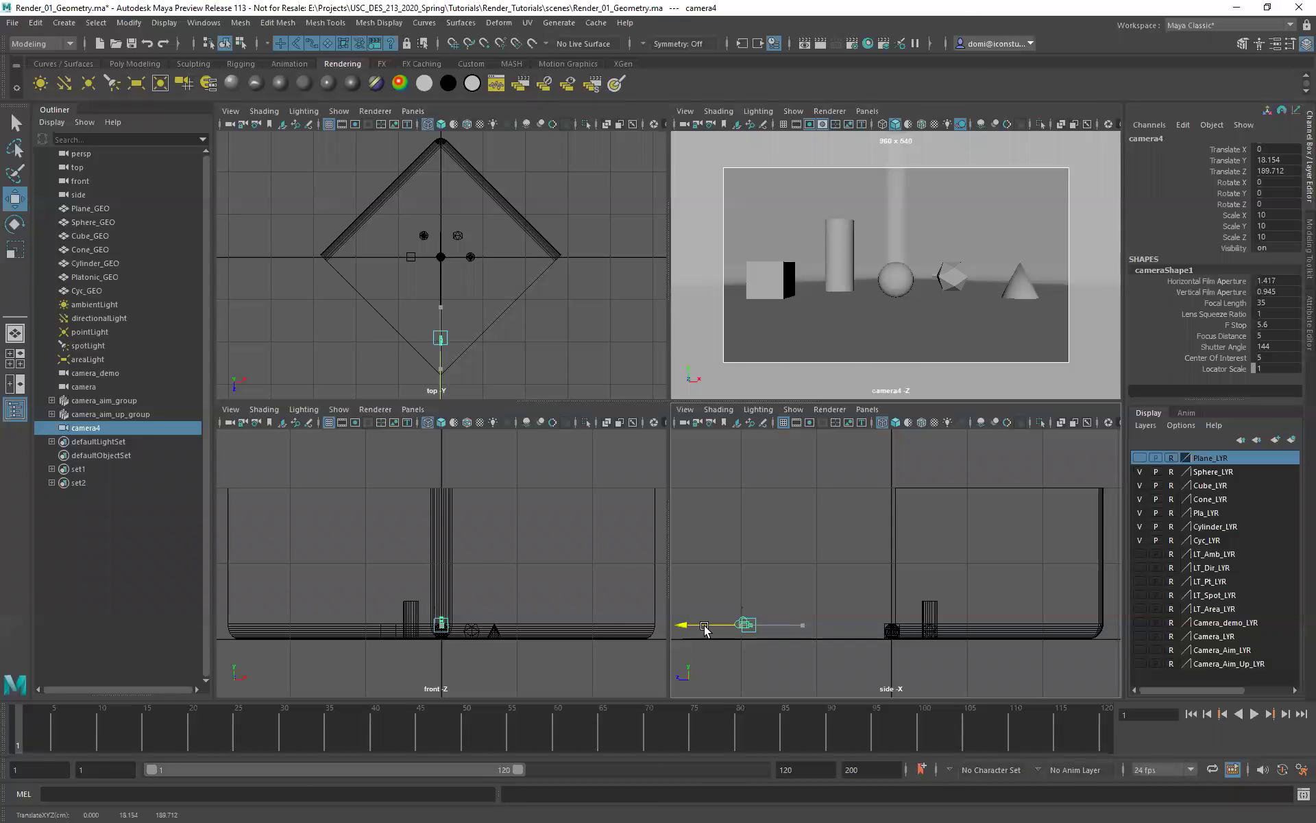
pyautogui.moveTo(749, 558); pyautogui.dragTo(754, 529)
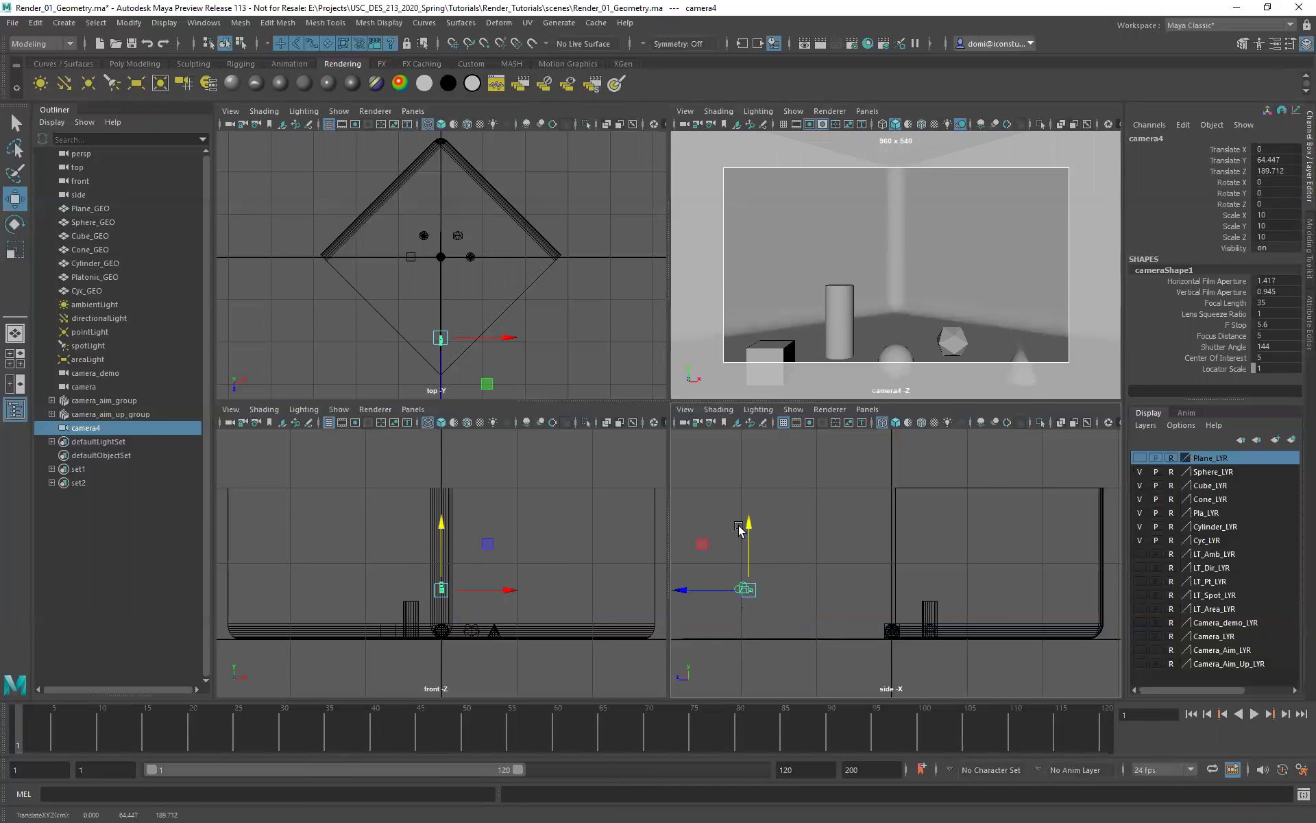
# Tilt camera4 down to Rotate X -9.454, then reselect and delete it.
pyautogui.click(21, 224)
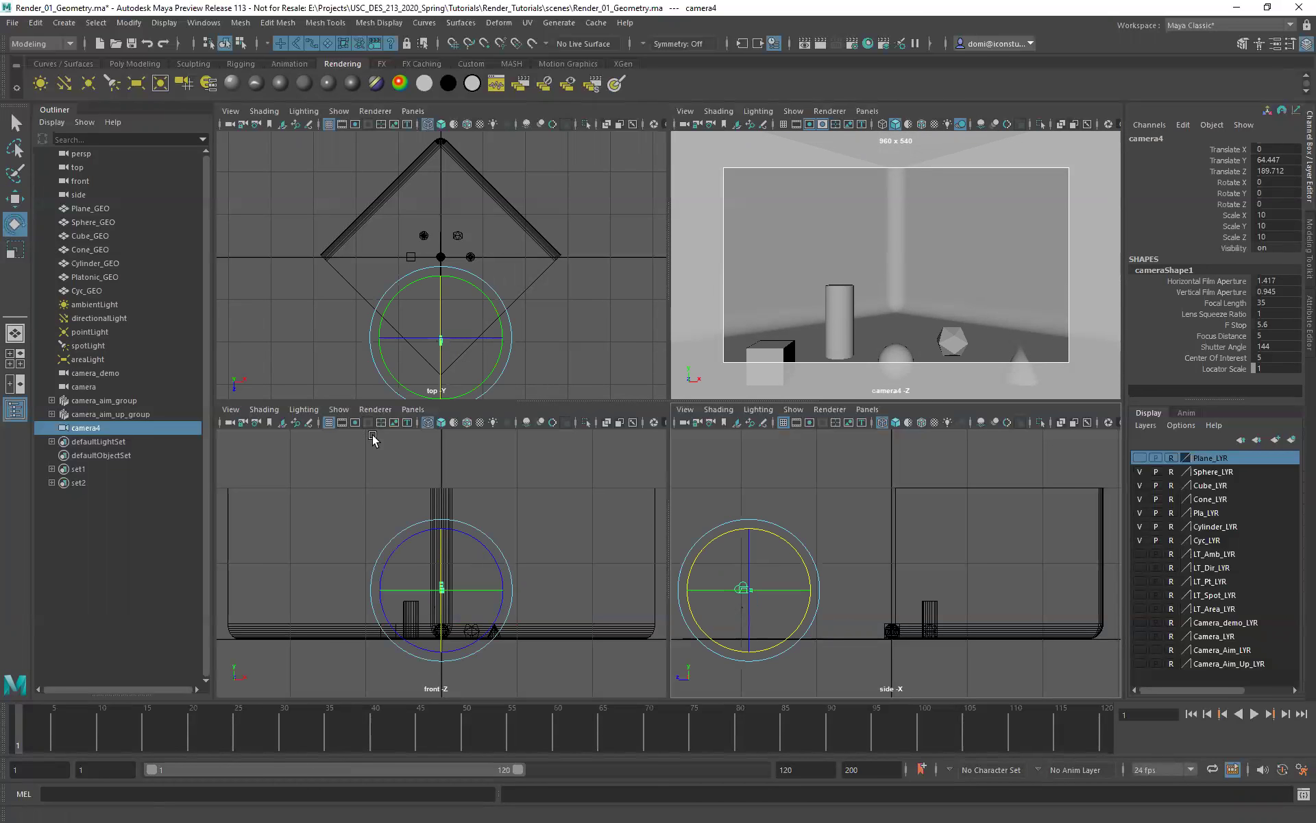
pyautogui.moveTo(775, 540); pyautogui.dragTo(779, 548)
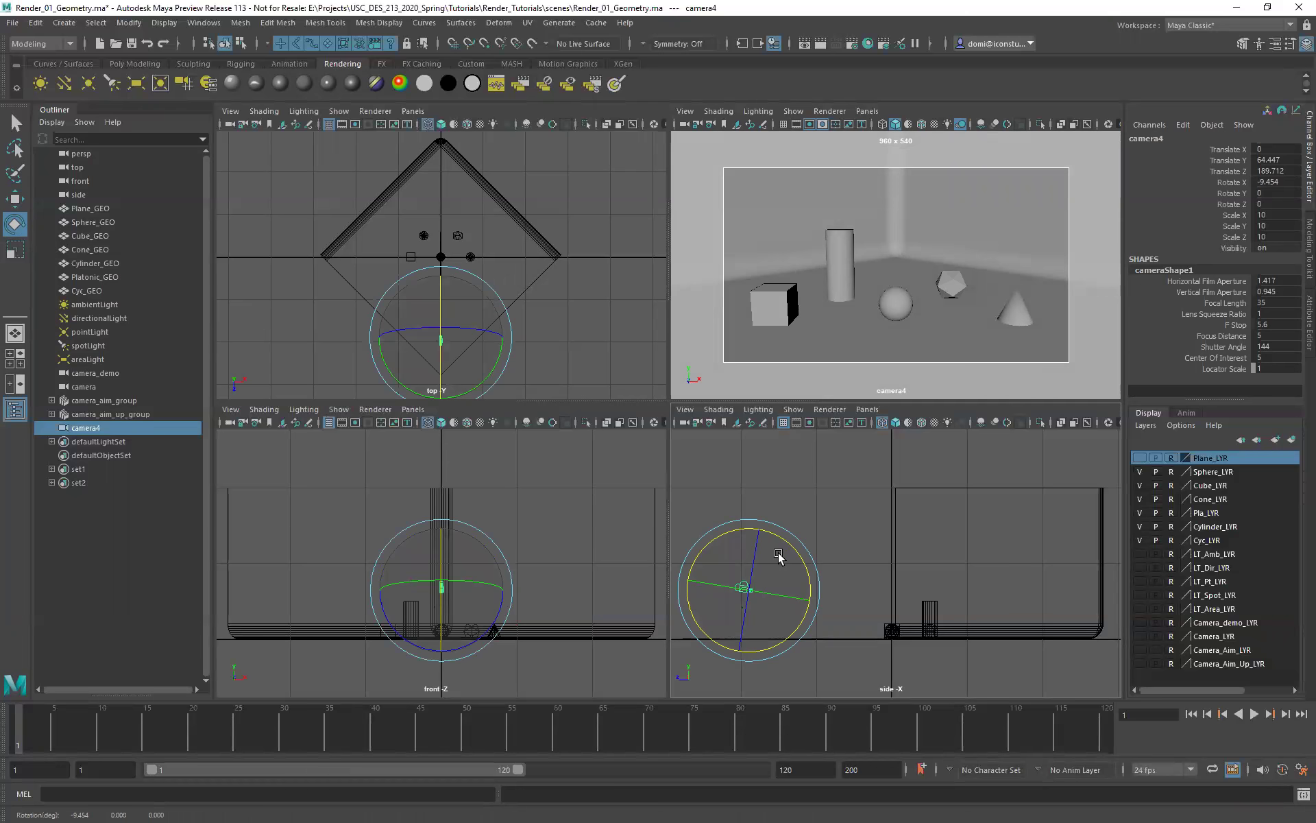
pyautogui.click(802, 470)
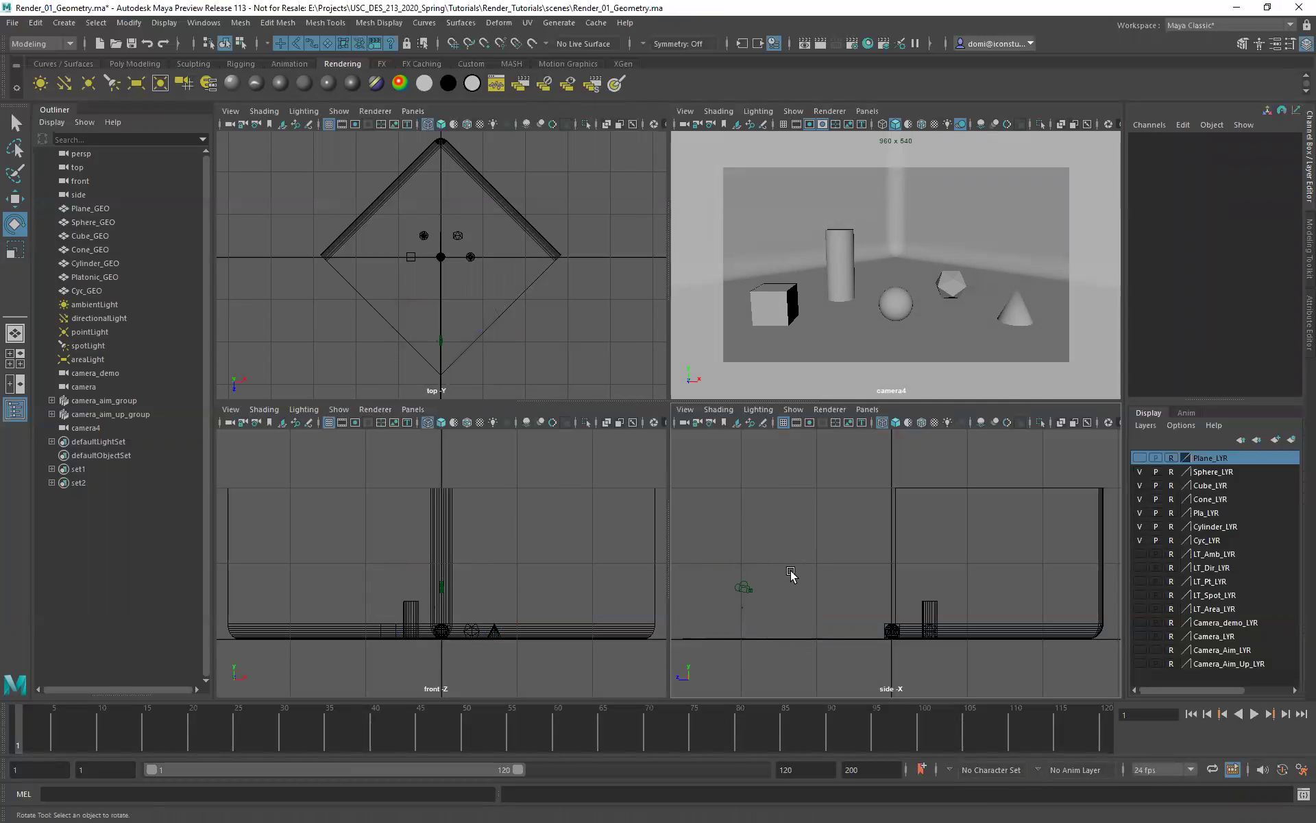
pyautogui.moveTo(707, 550); pyautogui.dragTo(787, 632)
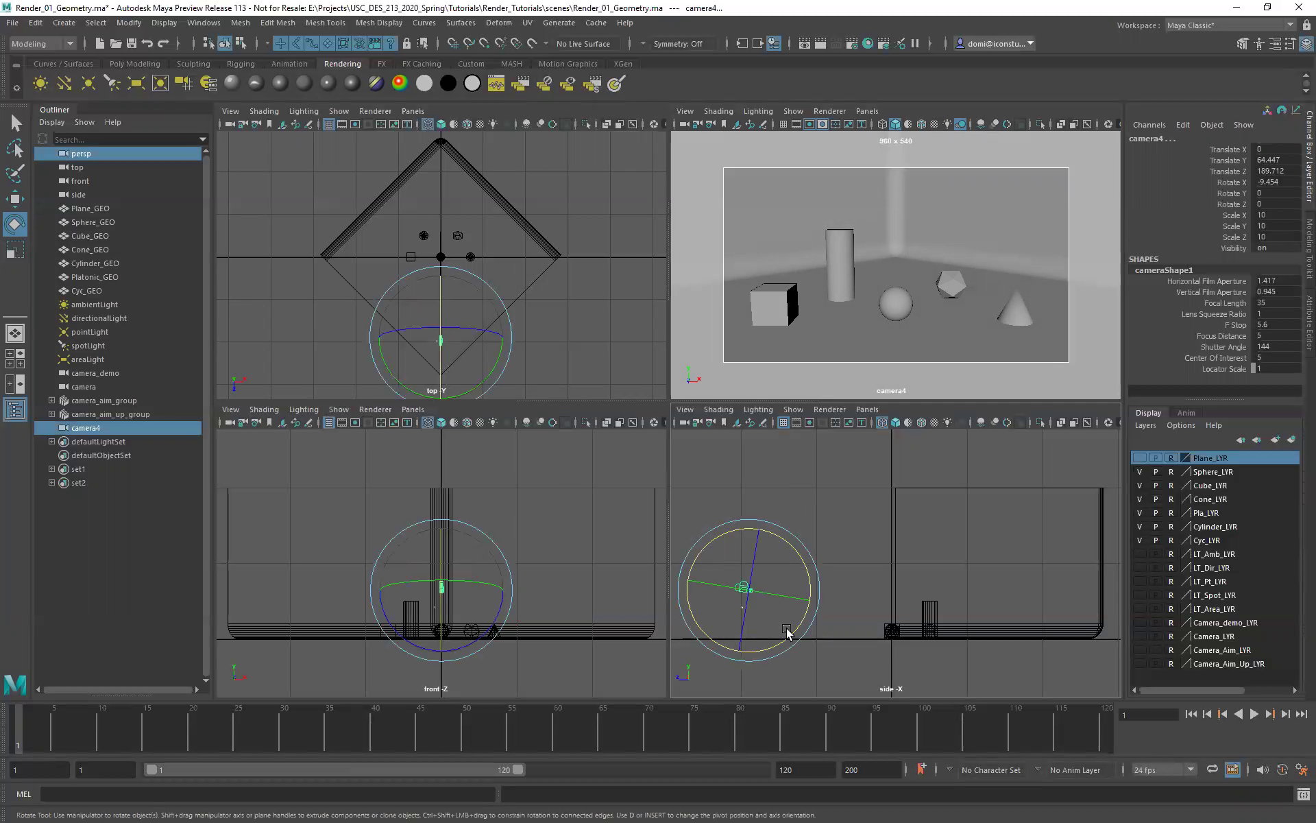
pyautogui.press('Delete')
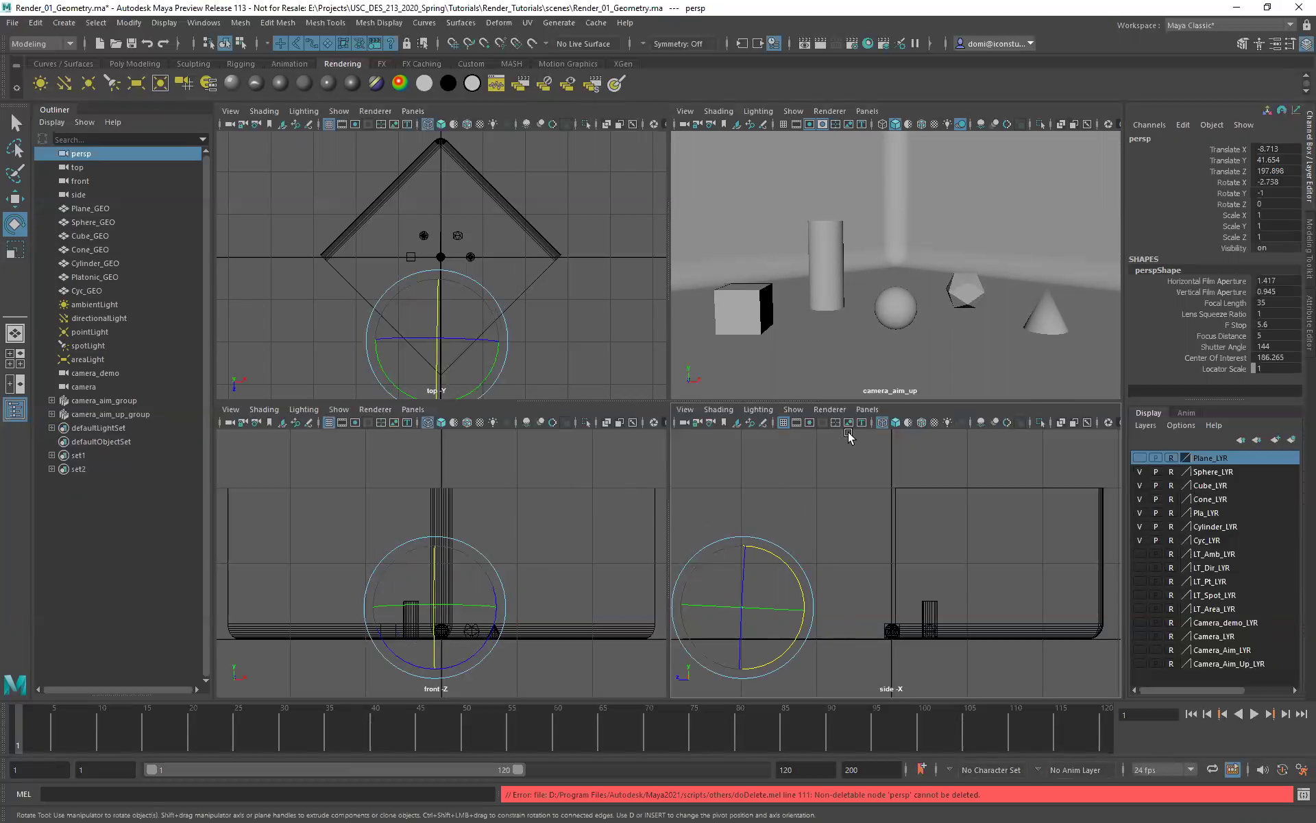
# Switch the camera panel to look through camera_aim and clear the selection.
pyautogui.click(868, 111)
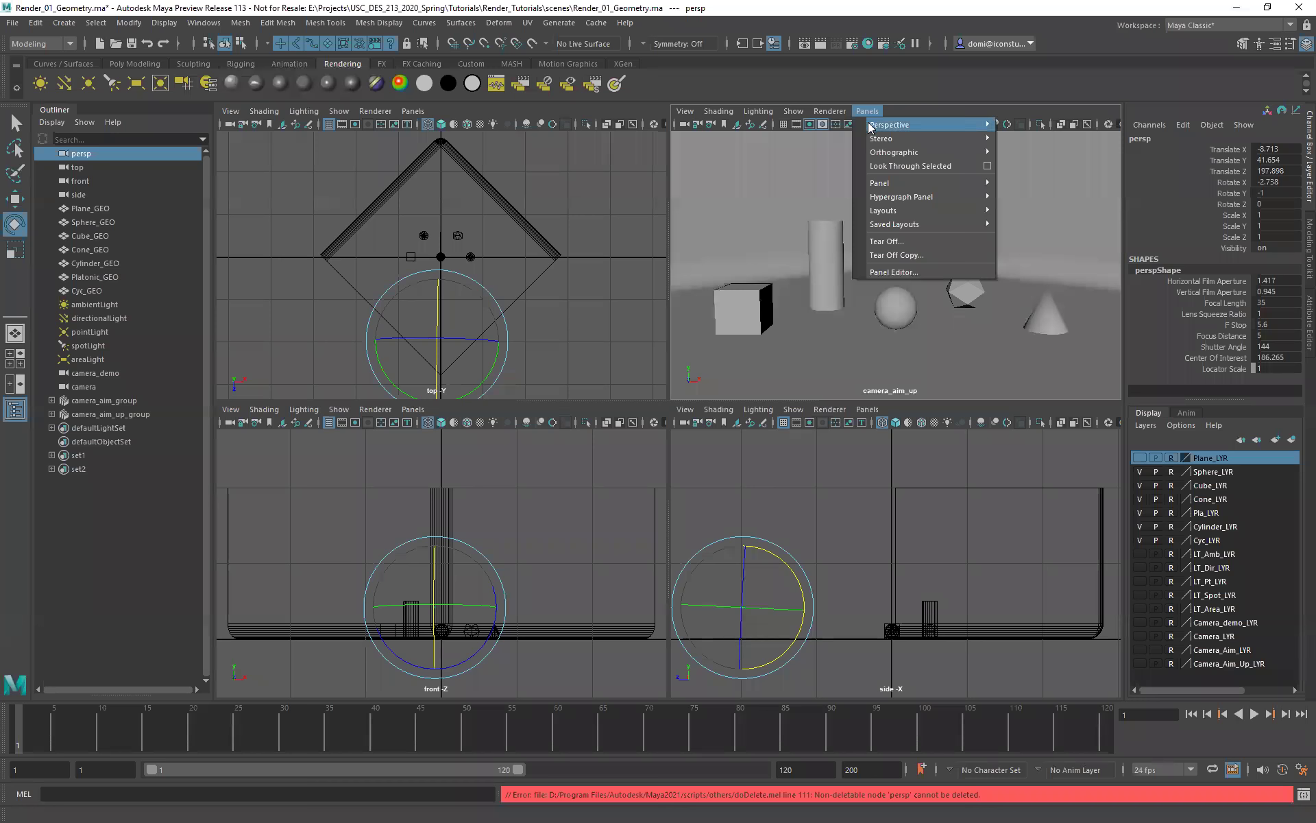
pyautogui.moveTo(874, 128)
pyautogui.click(1040, 139)
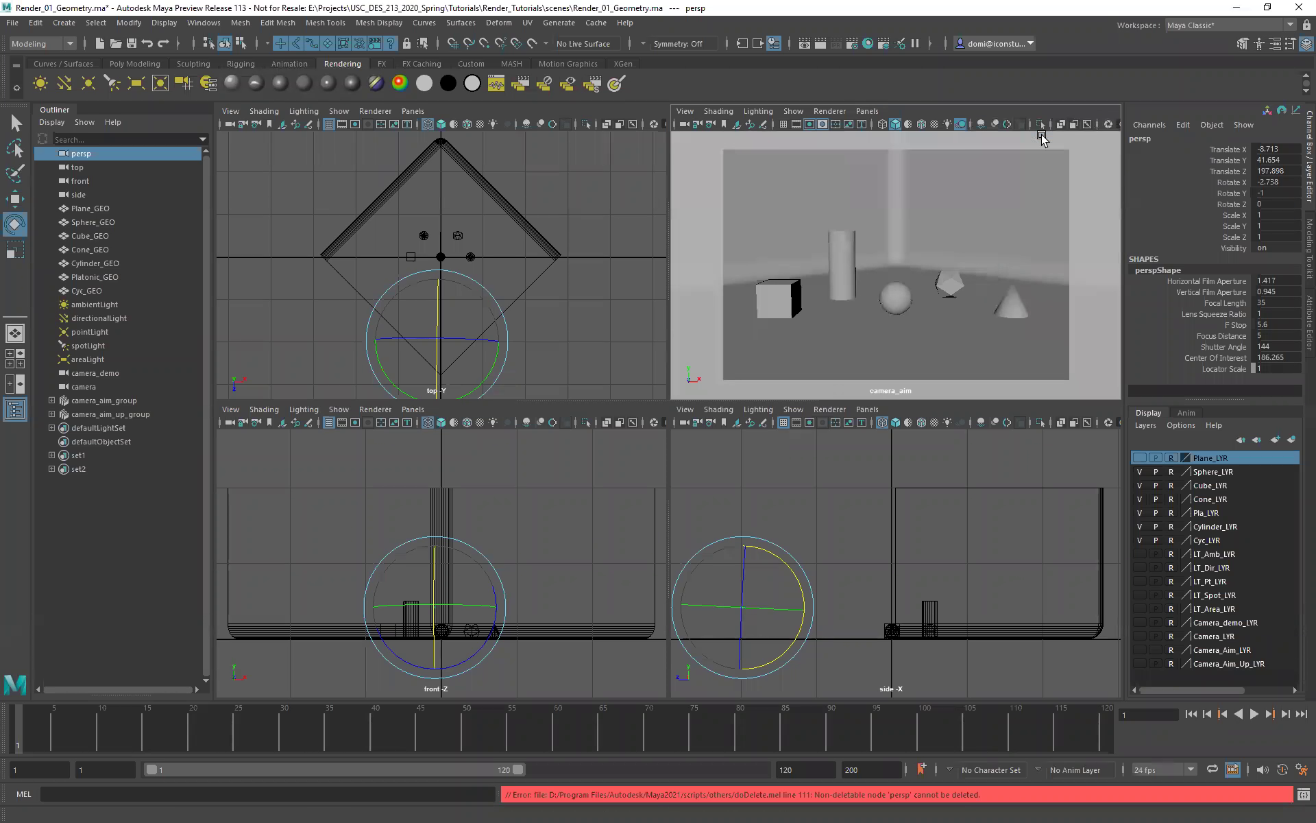
pyautogui.click(865, 465)
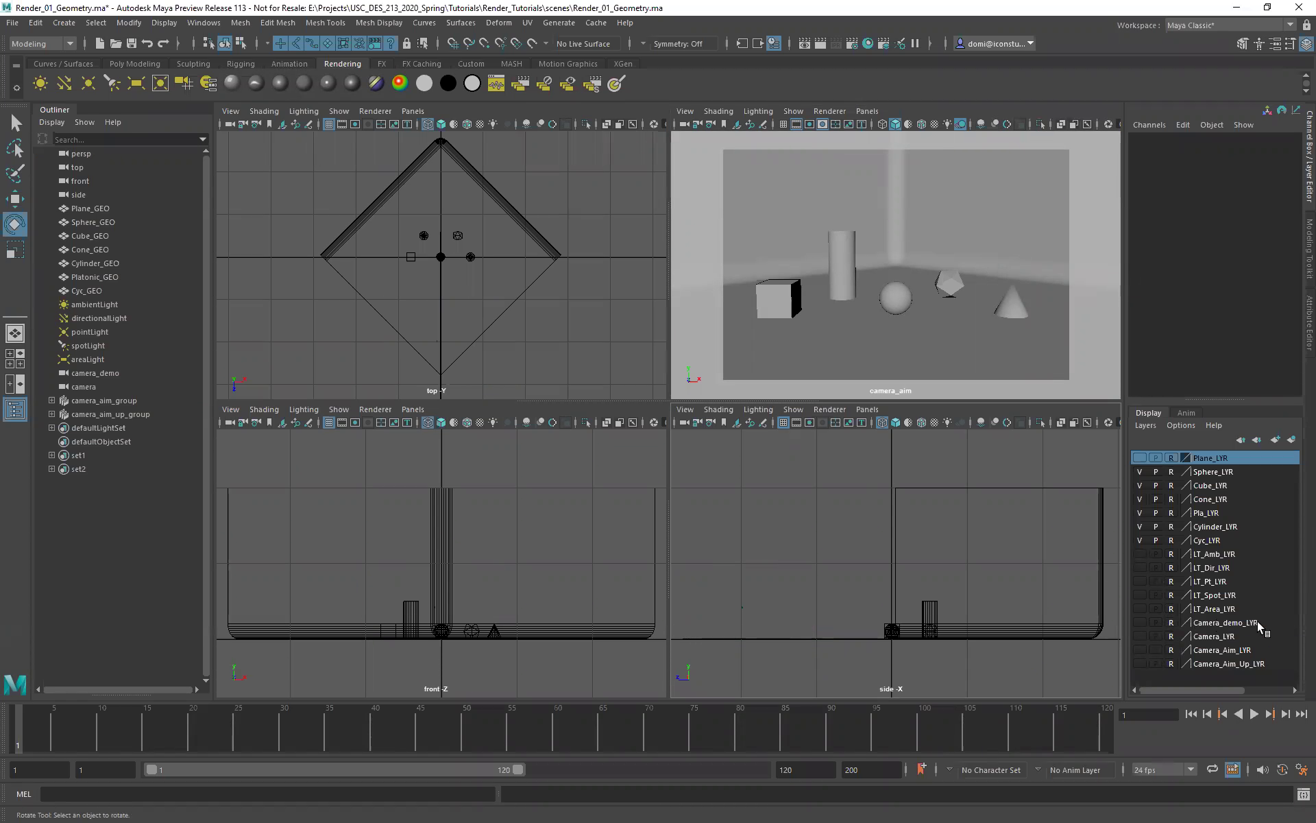
# Turn on Camera_Aim_LYR visibility and marquee-select camera_aim in the side view.
pyautogui.click(1139, 649)
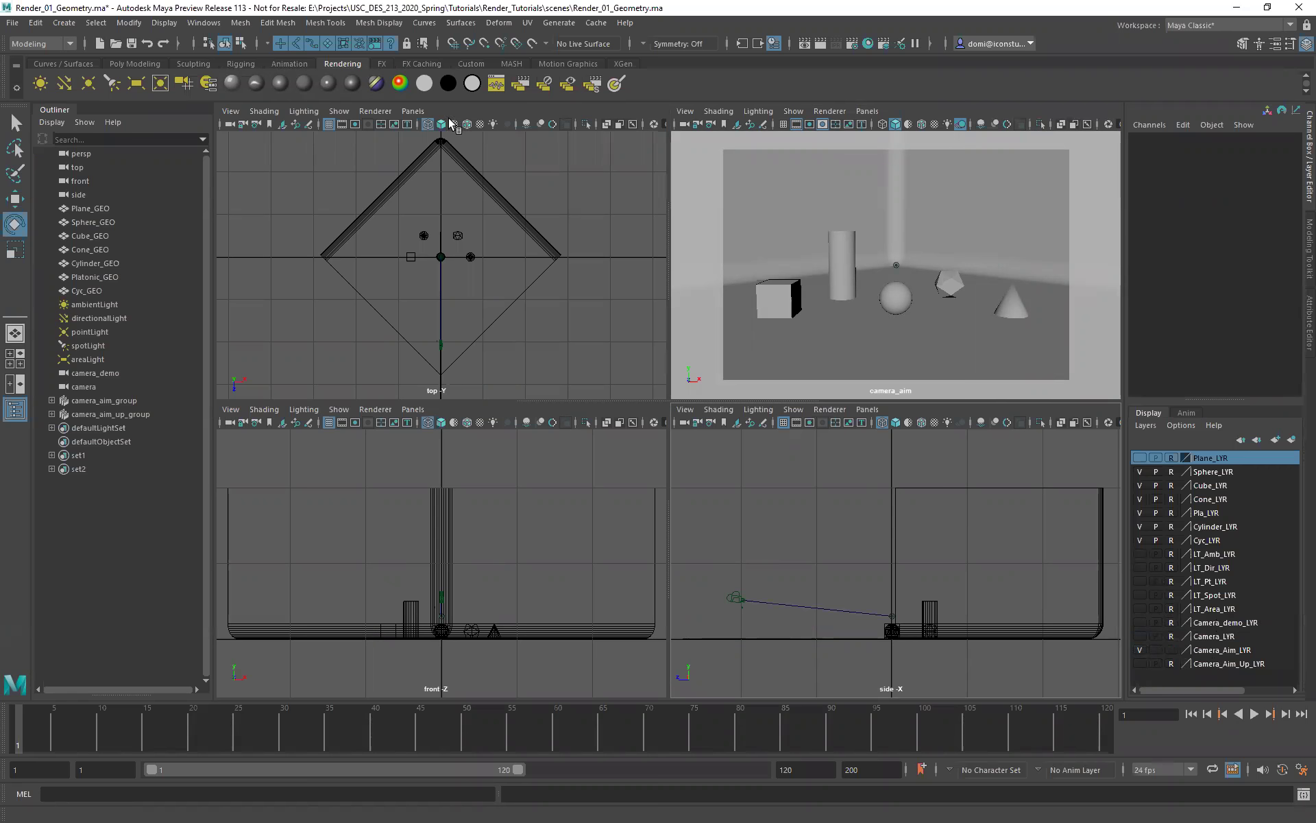
pyautogui.click(56, 26)
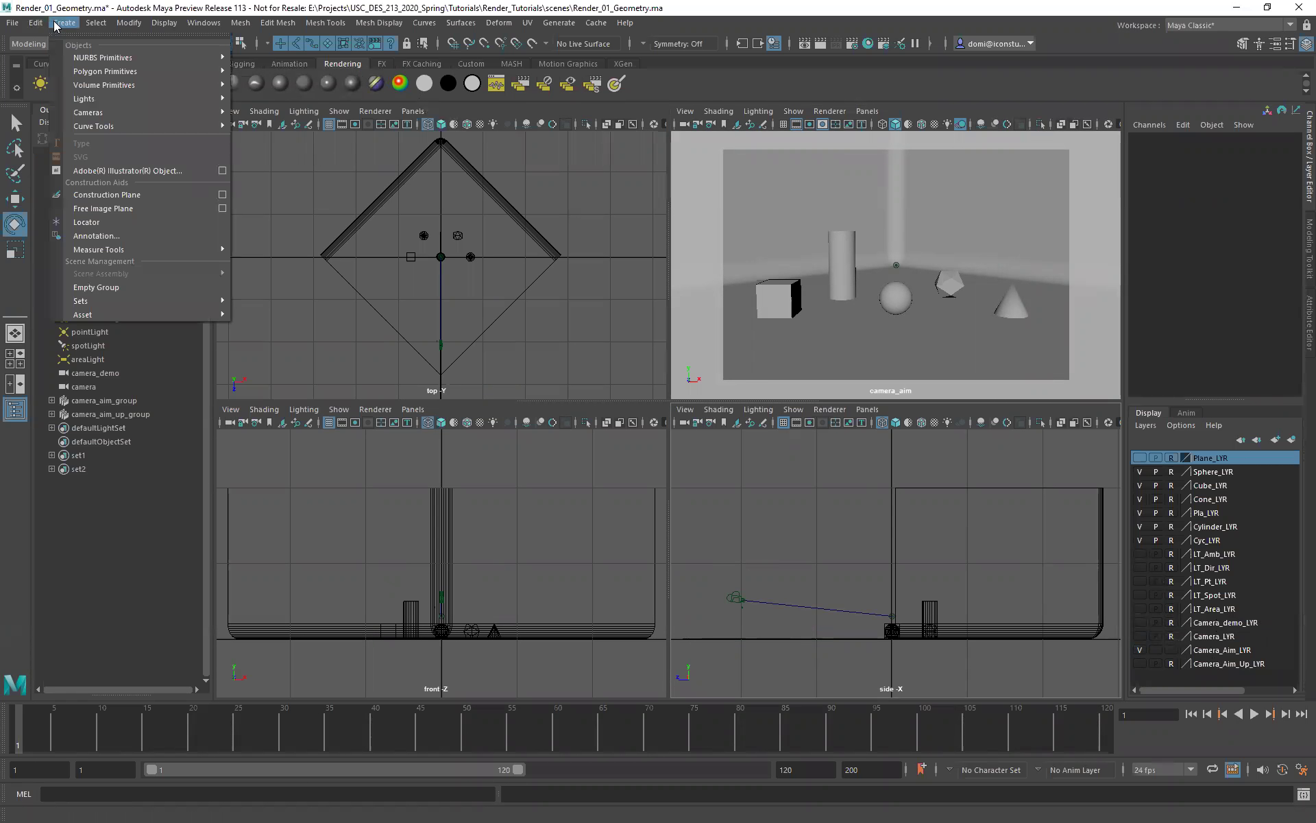
pyautogui.moveTo(89, 113)
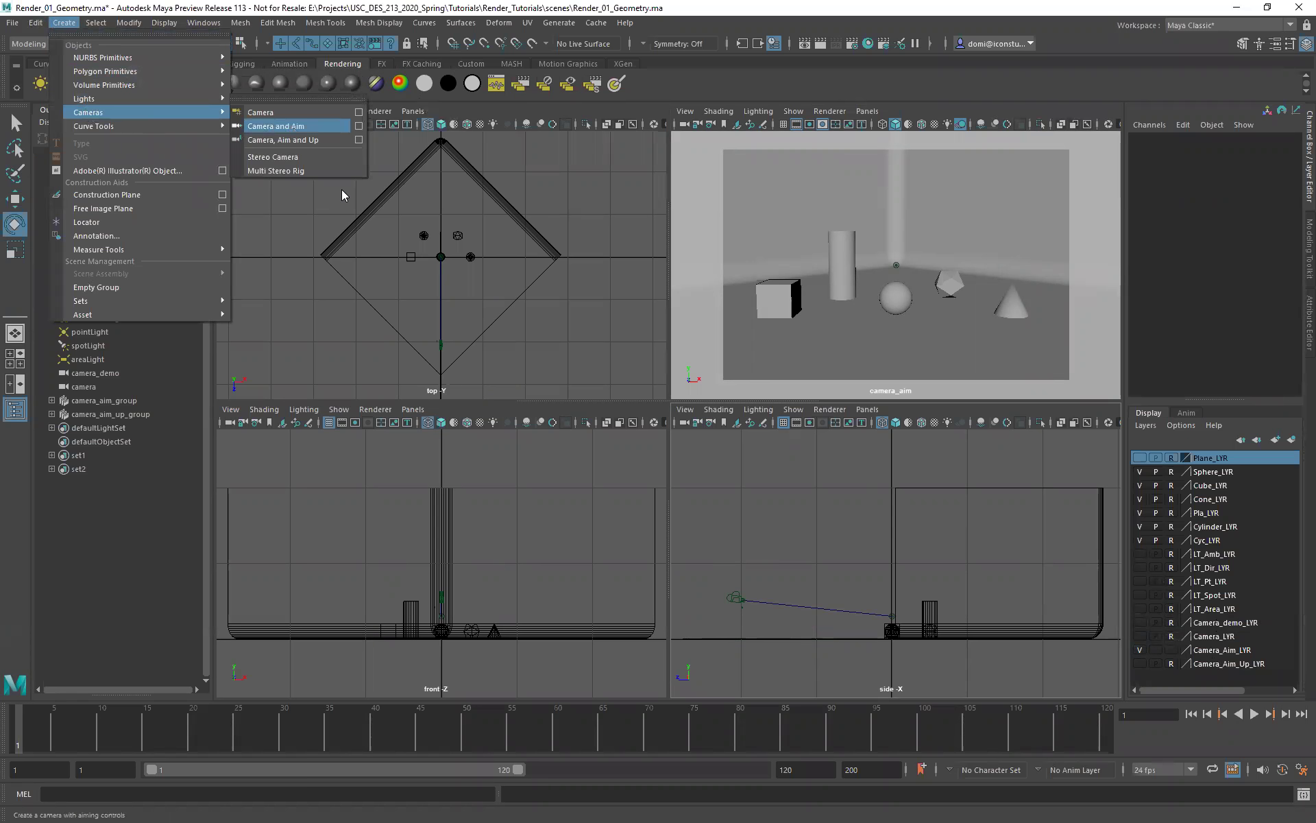
pyautogui.click(741, 499)
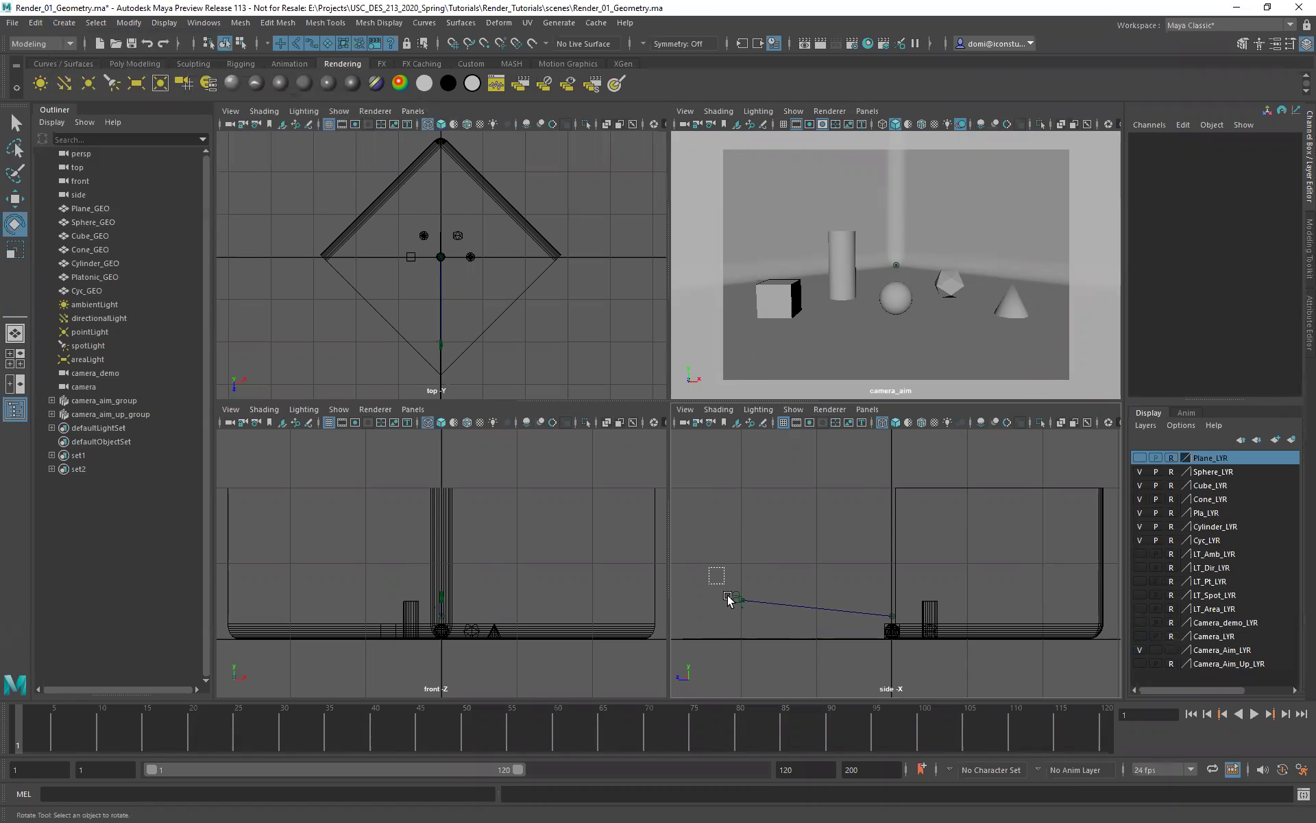
pyautogui.moveTo(710, 568); pyautogui.dragTo(740, 620)
# Move camera_aim's aim target slightly so the camera re-aims.
pyautogui.click(747, 583)
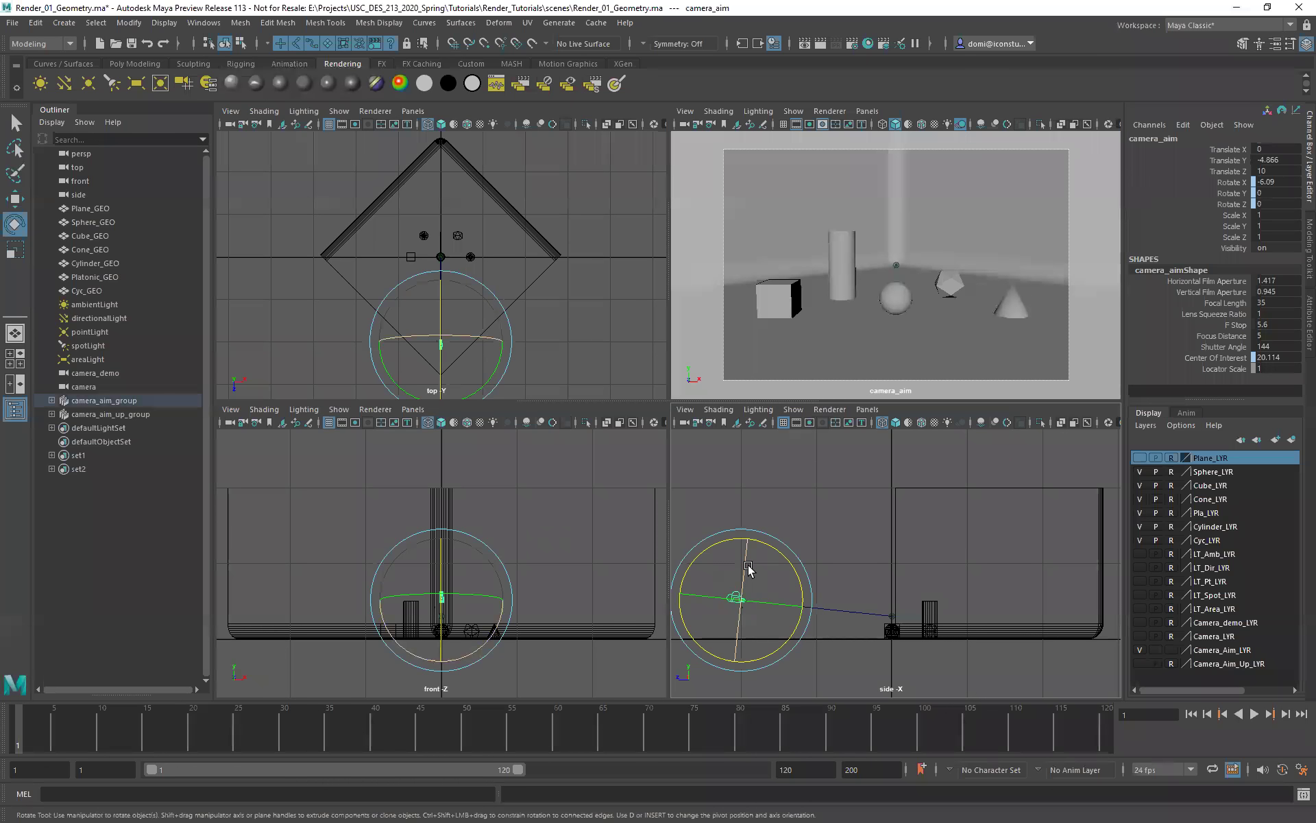
pyautogui.press('w')
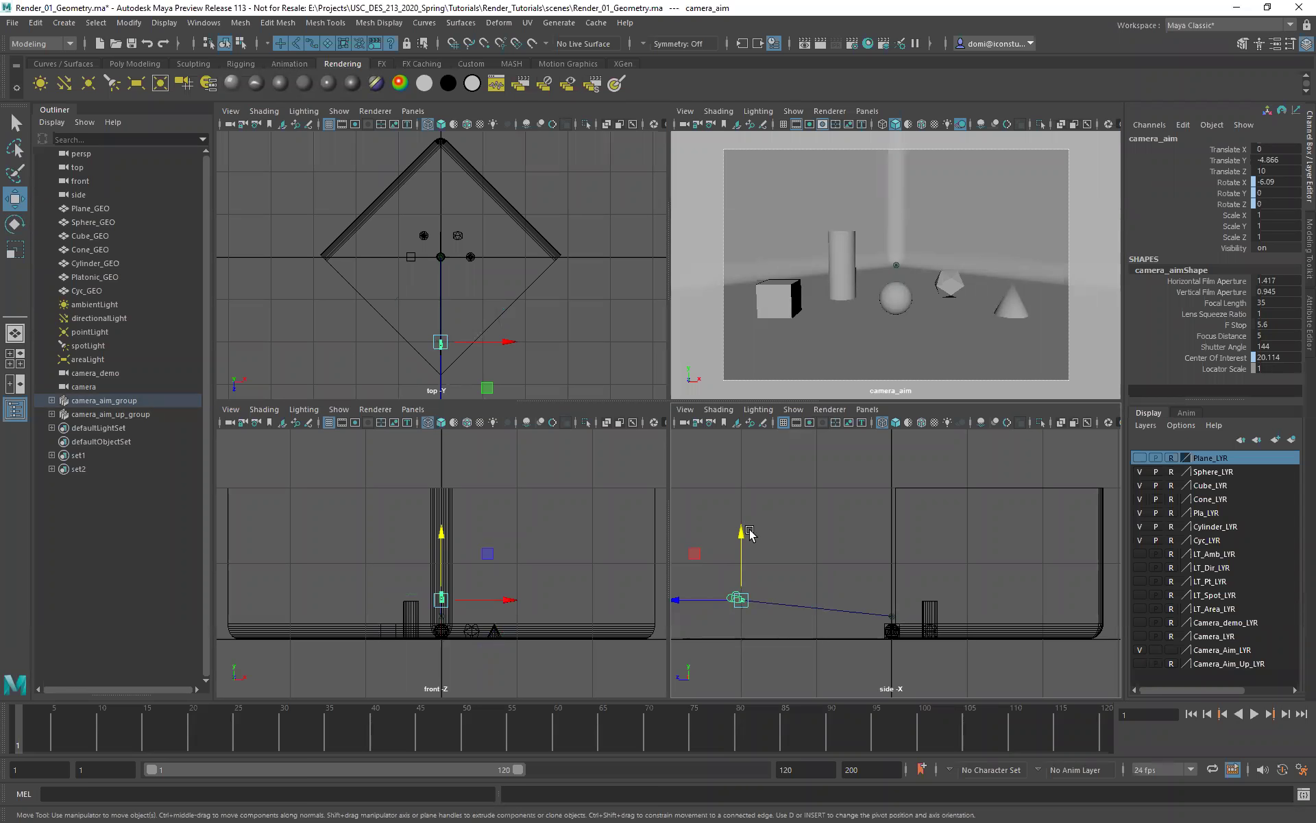
pyautogui.click(893, 615)
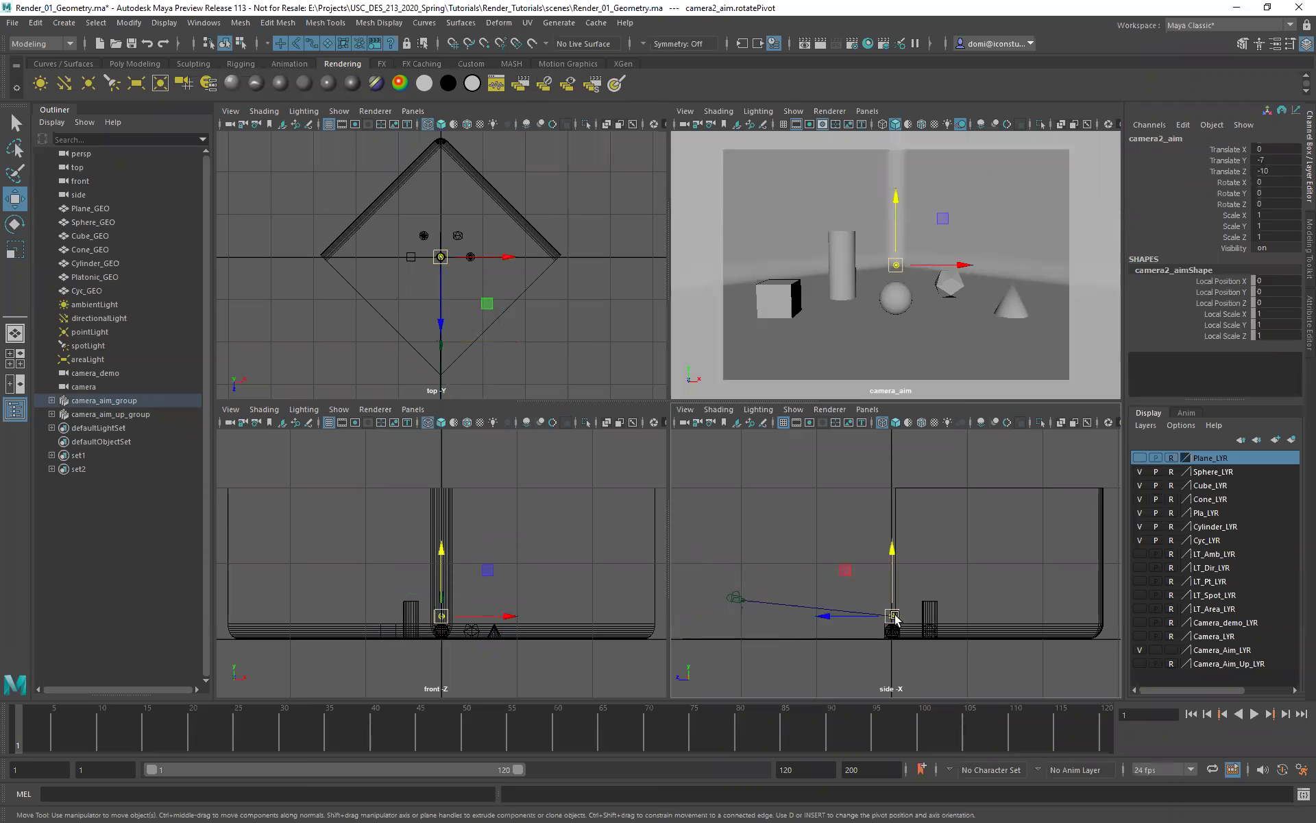
pyautogui.moveTo(893, 616)
pyautogui.mouseDown()
pyautogui.moveTo(932, 547)
pyautogui.moveTo(958, 564)
pyautogui.moveTo(947, 626)
pyautogui.moveTo(899, 626)
pyautogui.moveTo(882, 602)
pyautogui.moveTo(892, 617)
pyautogui.mouseUp()
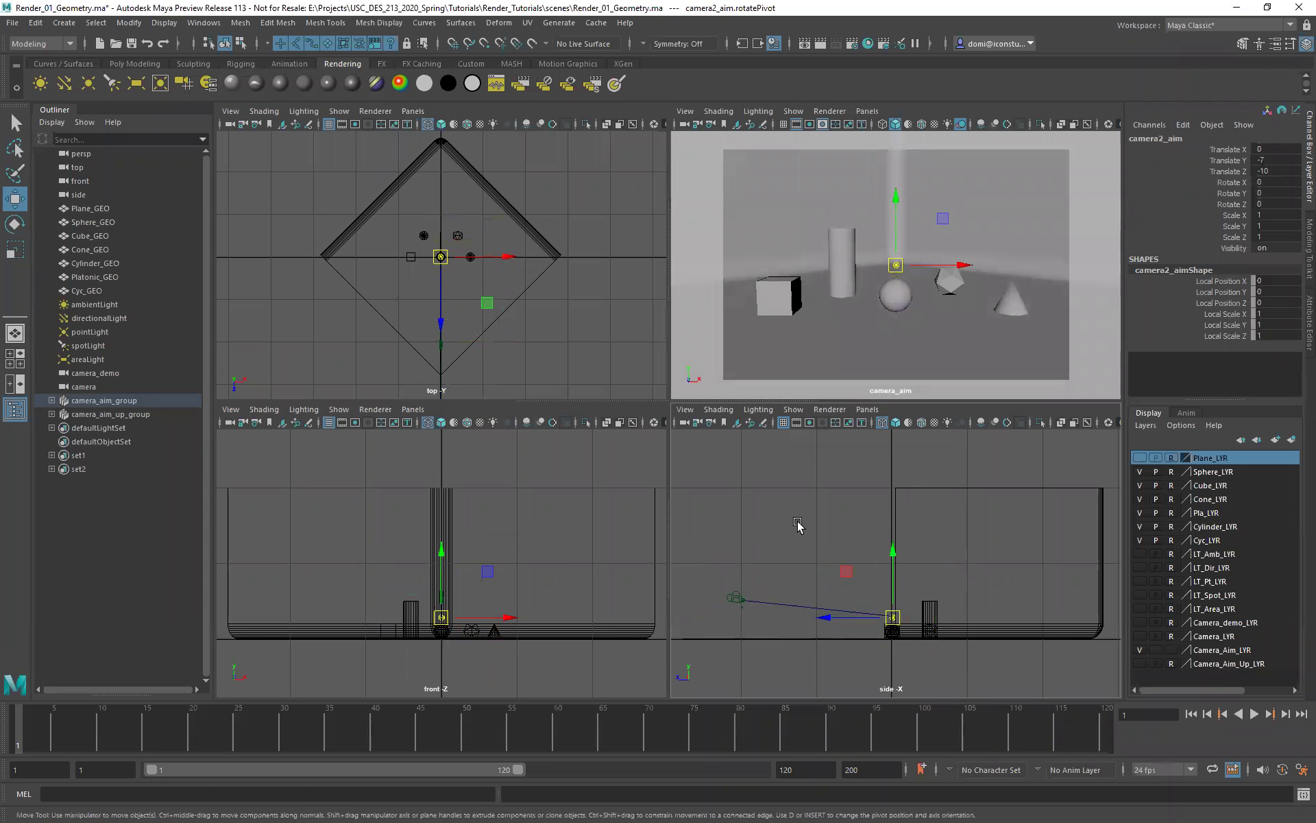
pyautogui.click(798, 525)
# Move camera_aim's body to Translate Y -4.605 and Z 9.546 to frame the objects.
pyautogui.moveTo(708, 562)
pyautogui.mouseDown()
pyautogui.moveTo(743, 617)
pyautogui.moveTo(749, 546)
pyautogui.moveTo(790, 520)
pyautogui.moveTo(729, 556)
pyautogui.moveTo(717, 607)
pyautogui.moveTo(713, 567)
pyautogui.moveTo(799, 503)
pyautogui.moveTo(751, 538)
pyautogui.mouseUp()
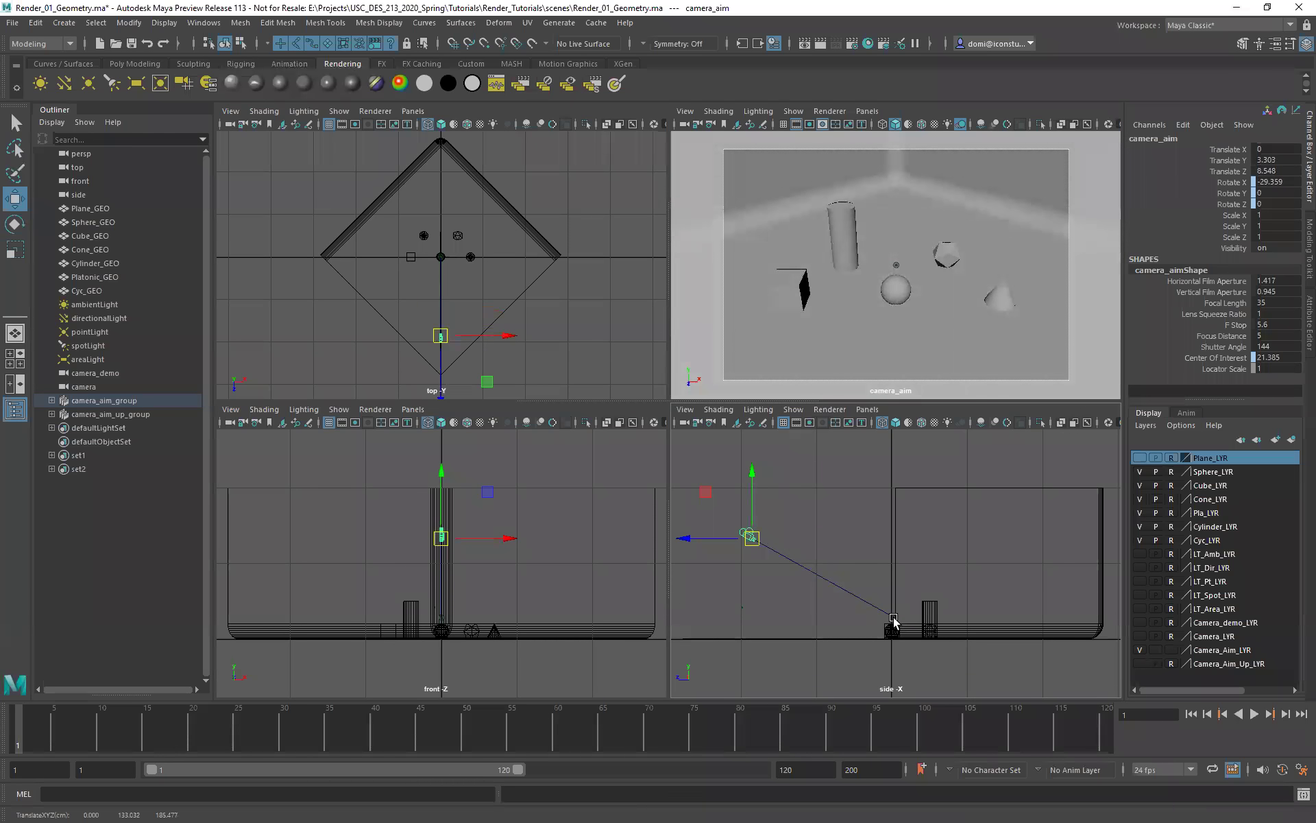
pyautogui.moveTo(751, 537); pyautogui.dragTo(742, 598)
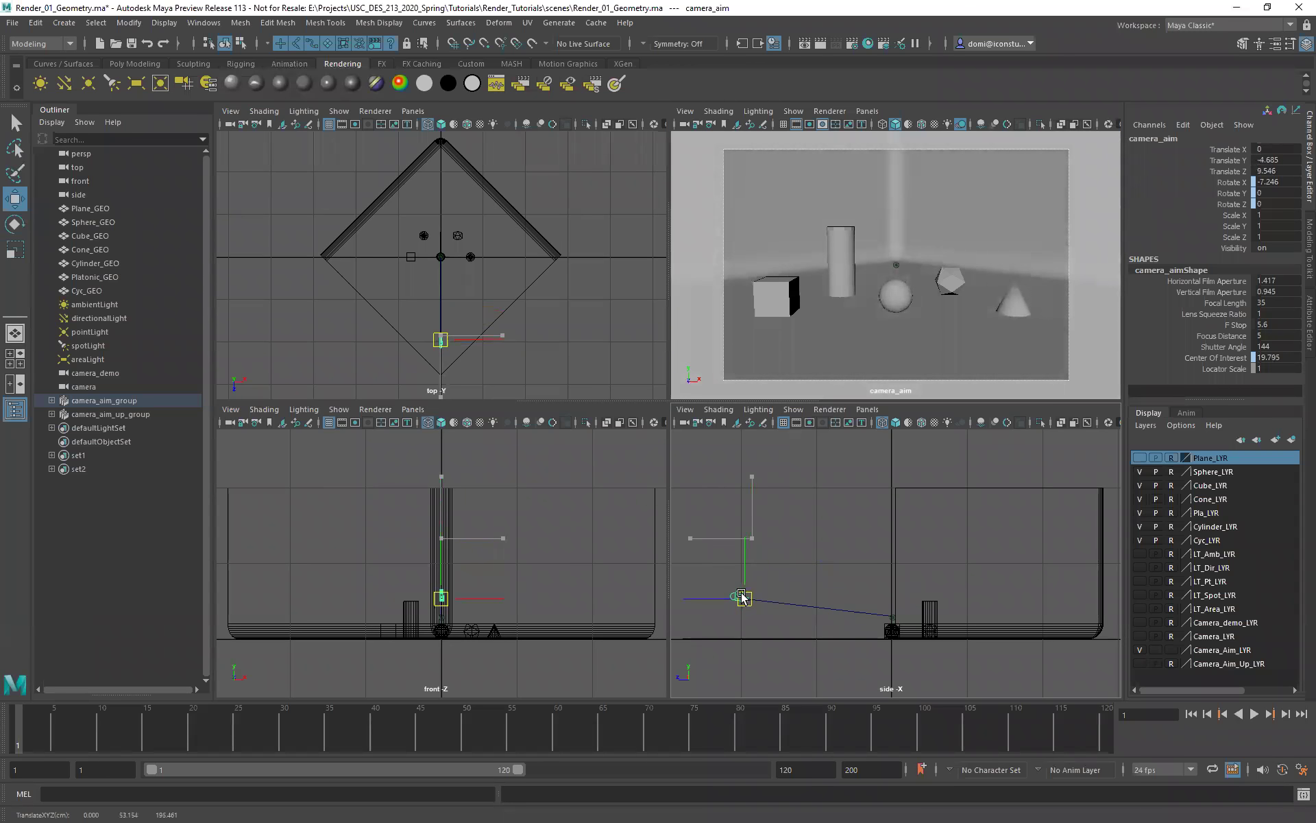
pyautogui.click(844, 541)
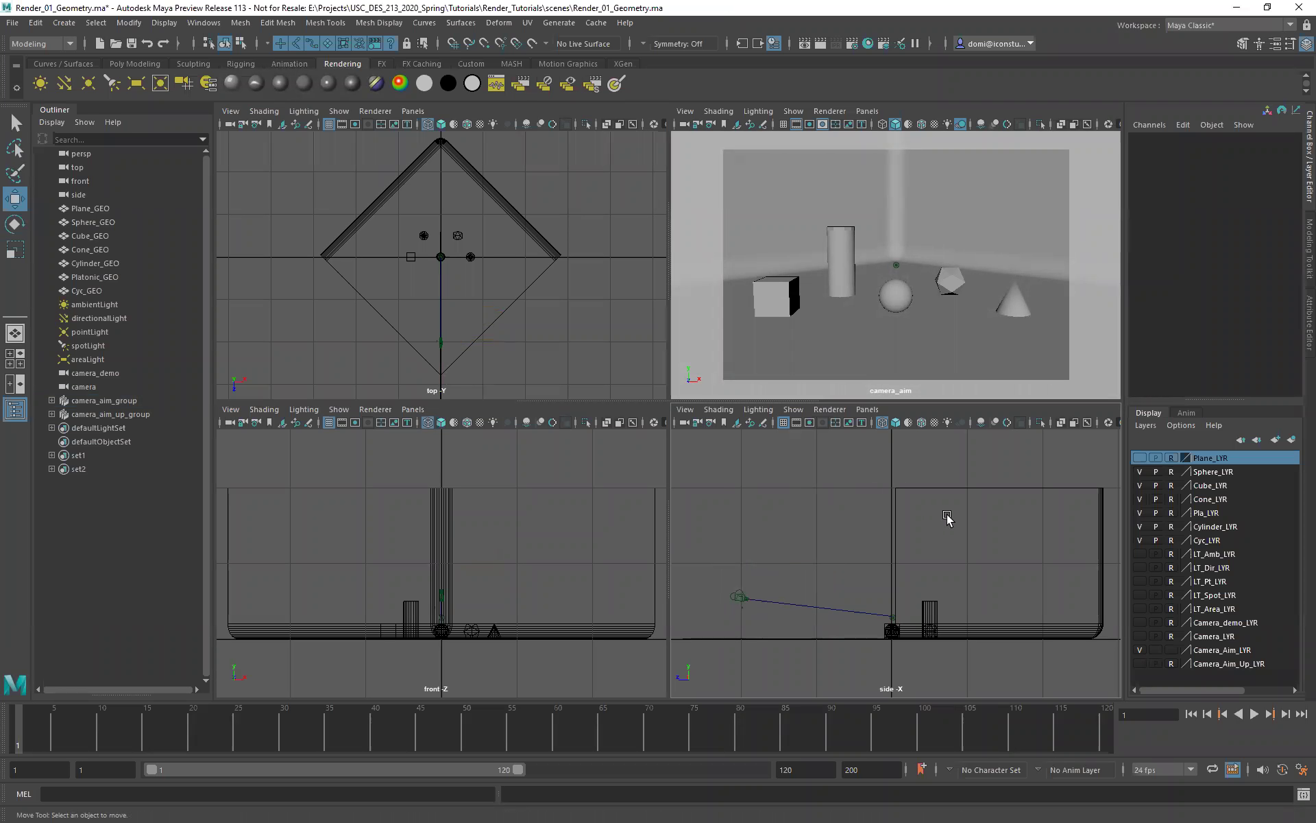
# Cycle Camera_Aim_LYR's display type, hide that layer and show Camera_Aim_Up_LYR.
pyautogui.click(1172, 650)
pyautogui.click(1172, 650)
pyautogui.click(1139, 650)
pyautogui.click(1139, 664)
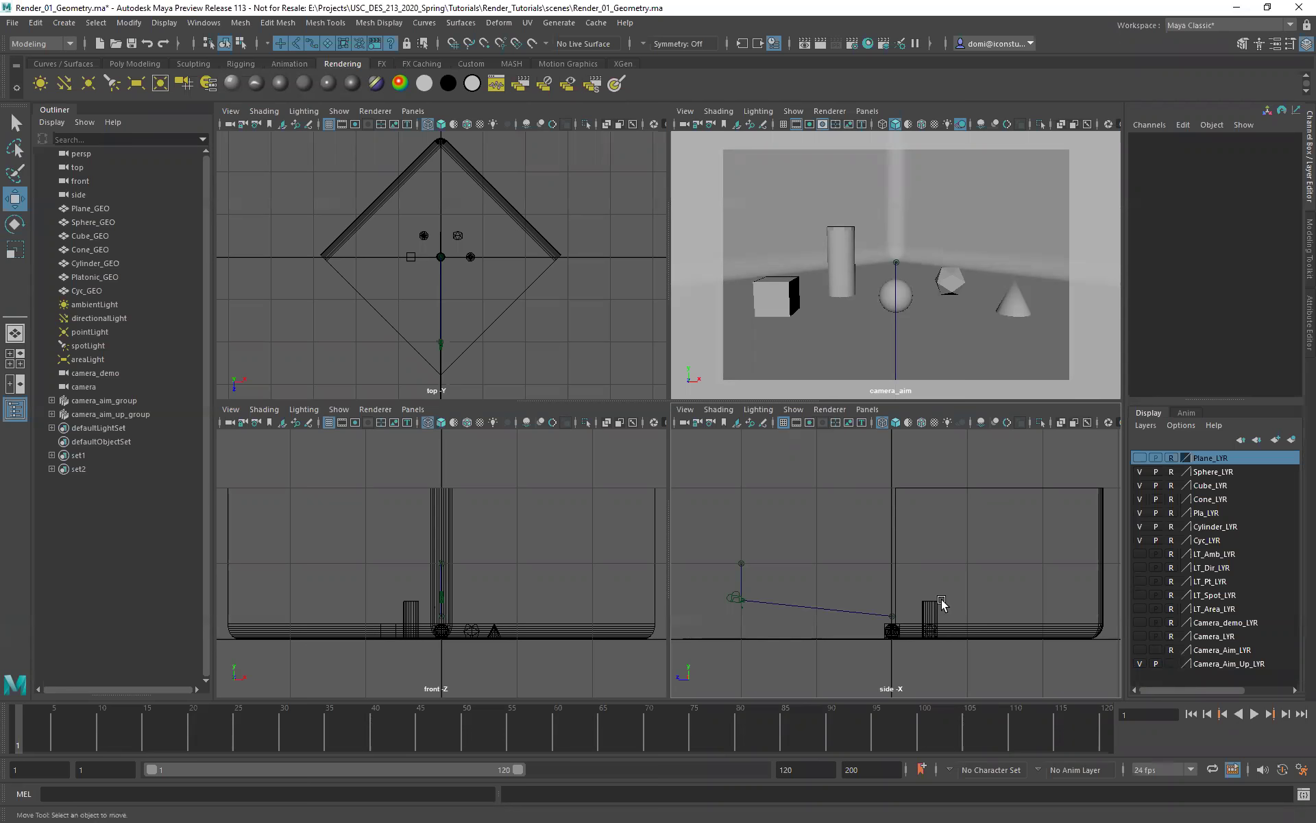
# Select and deselect the camera3_aim locator, then browse Create > Cameras without adding anything.
pyautogui.click(892, 617)
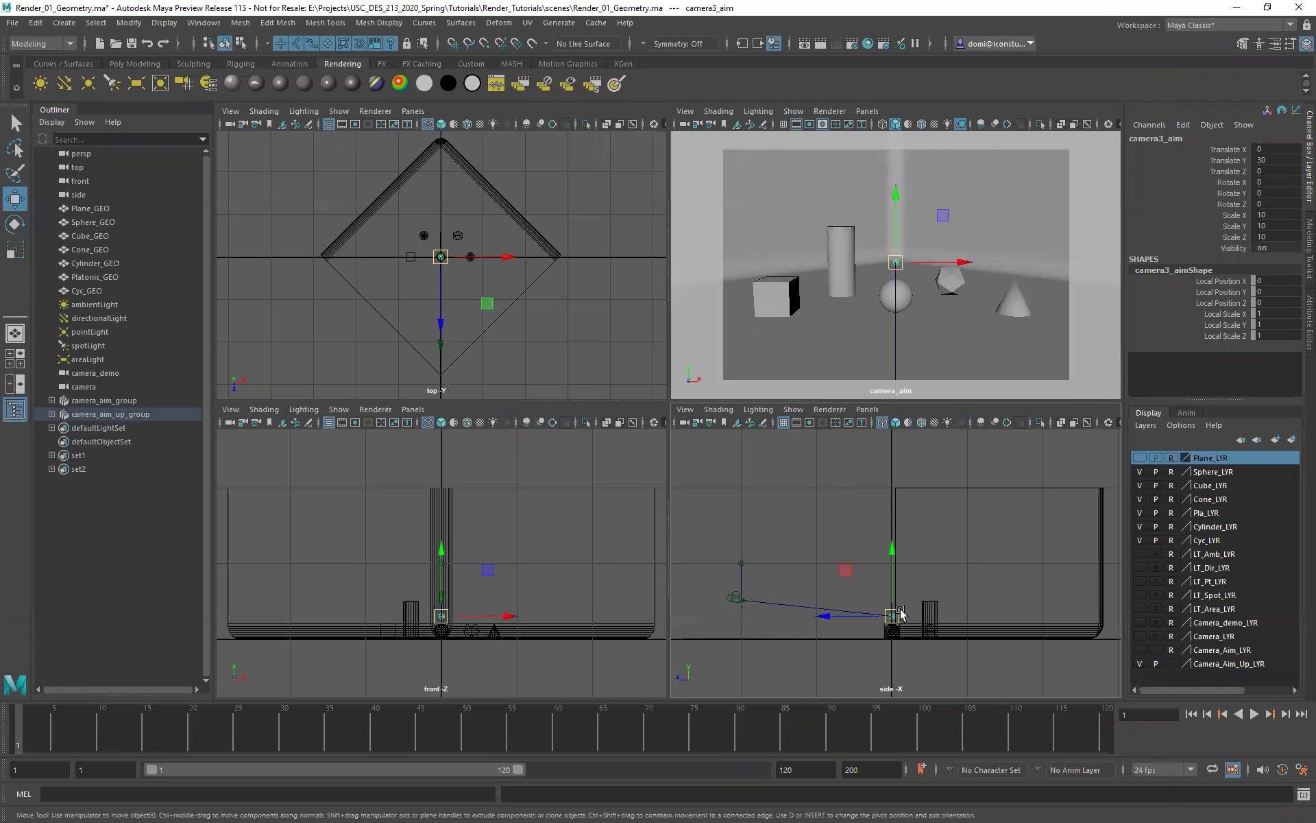
pyautogui.click(933, 560)
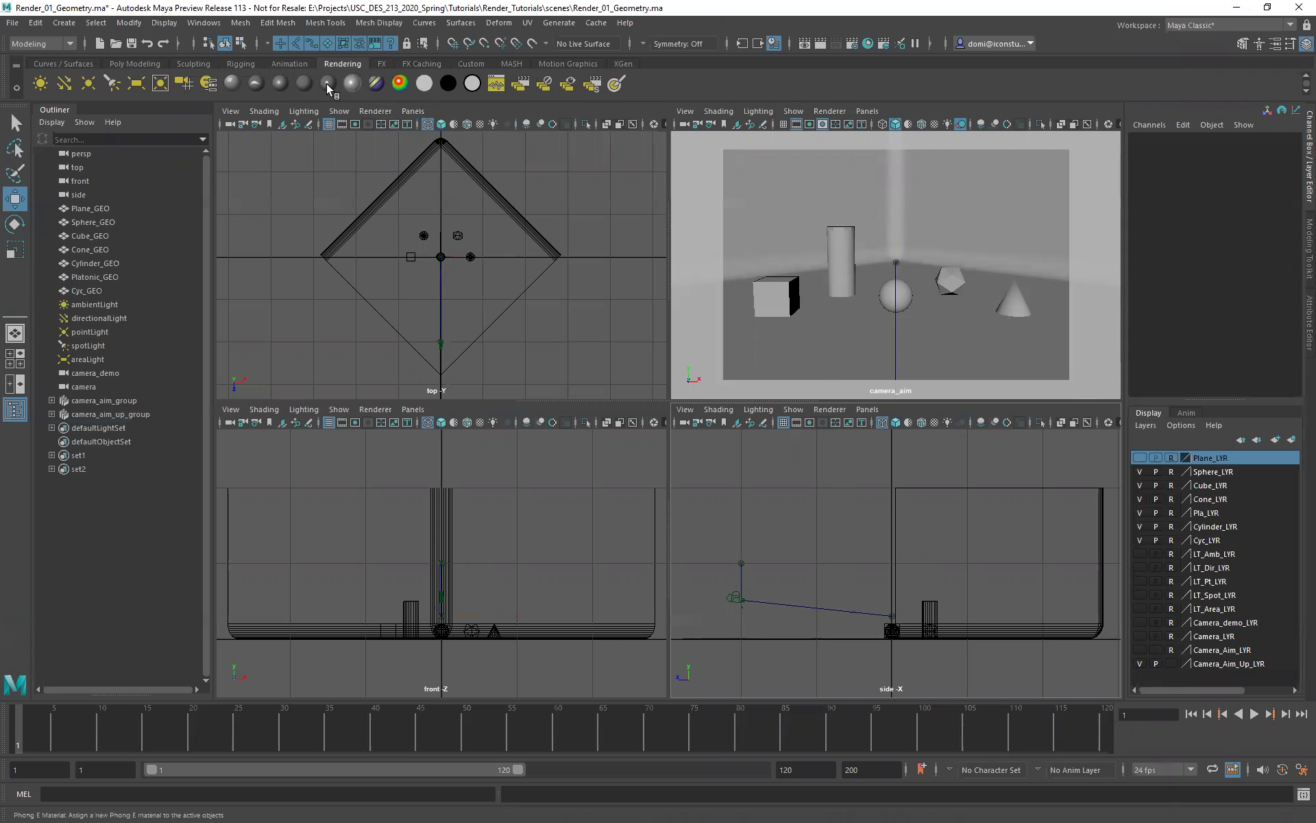
pyautogui.click(66, 22)
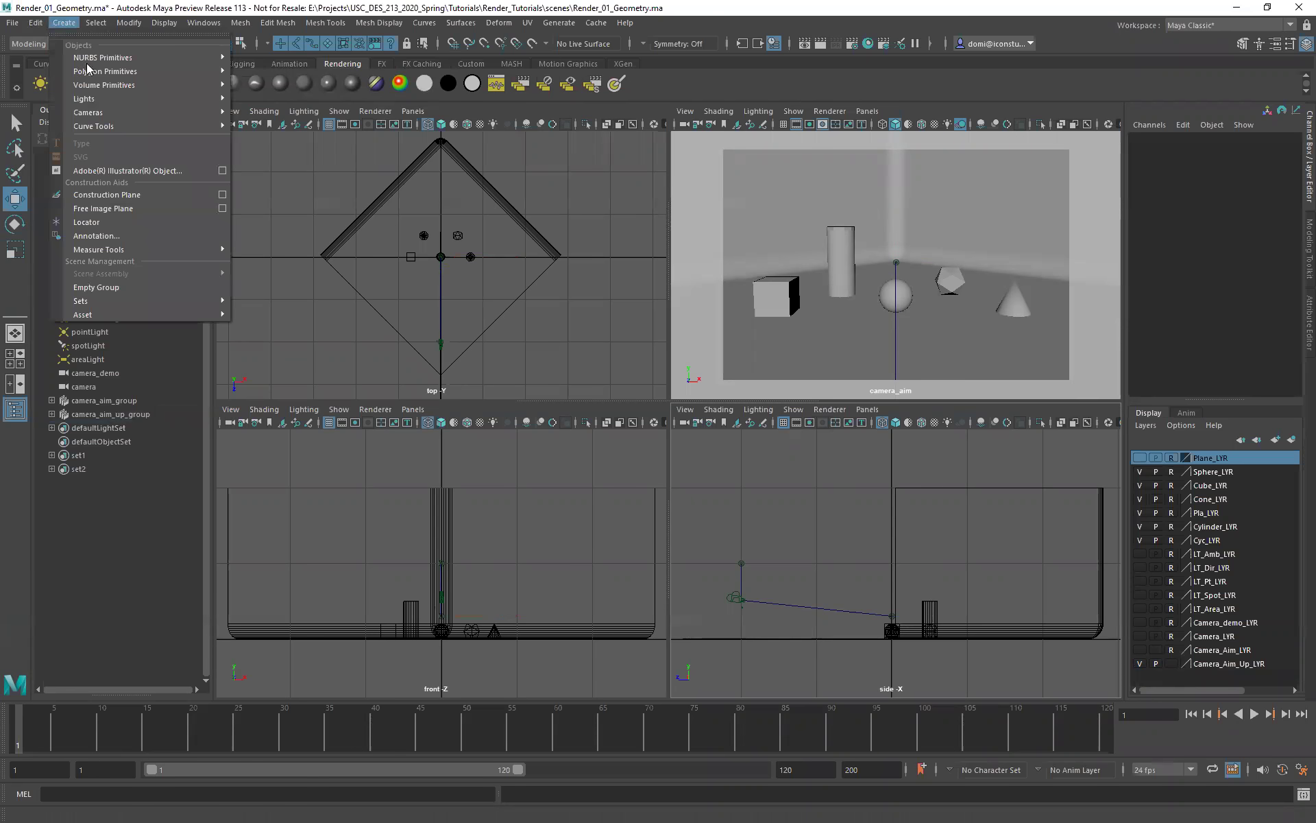
pyautogui.moveTo(109, 115)
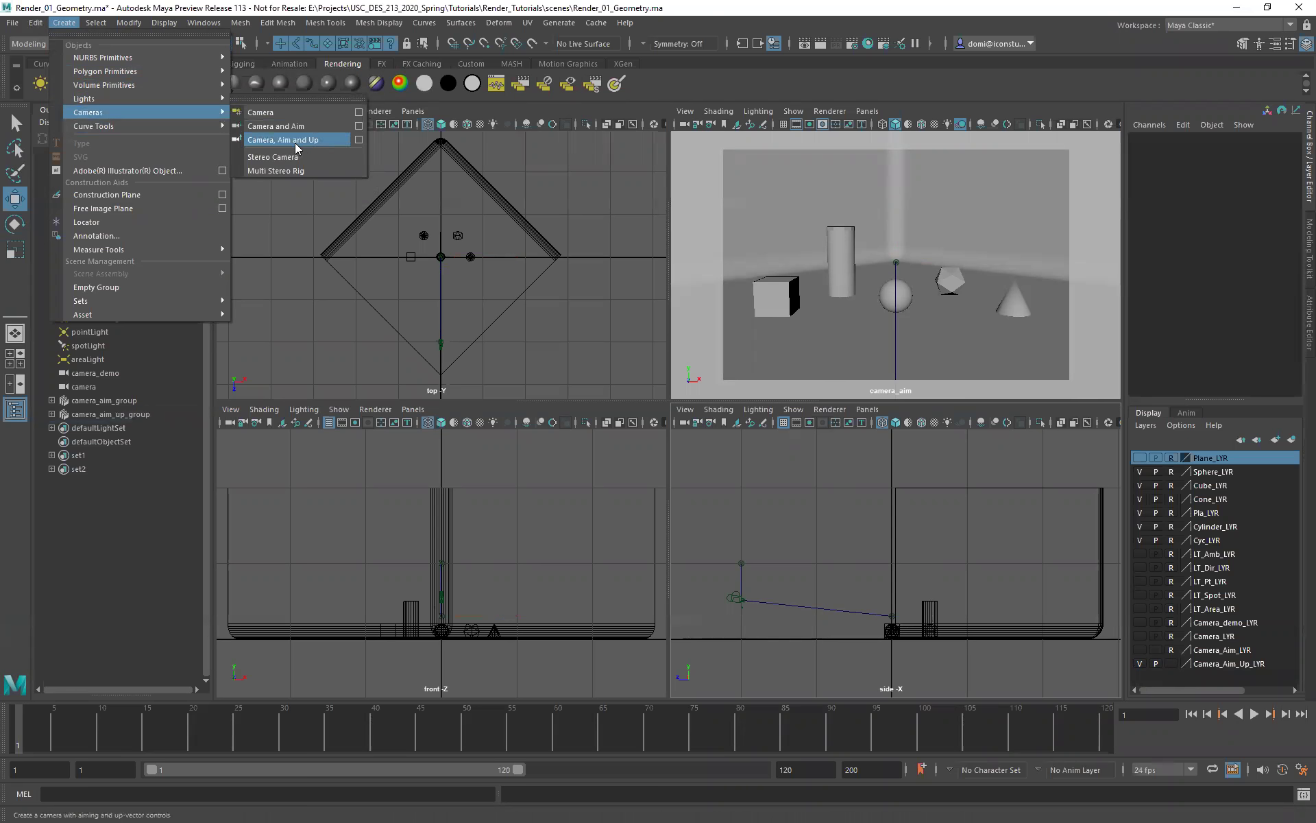
pyautogui.click(820, 549)
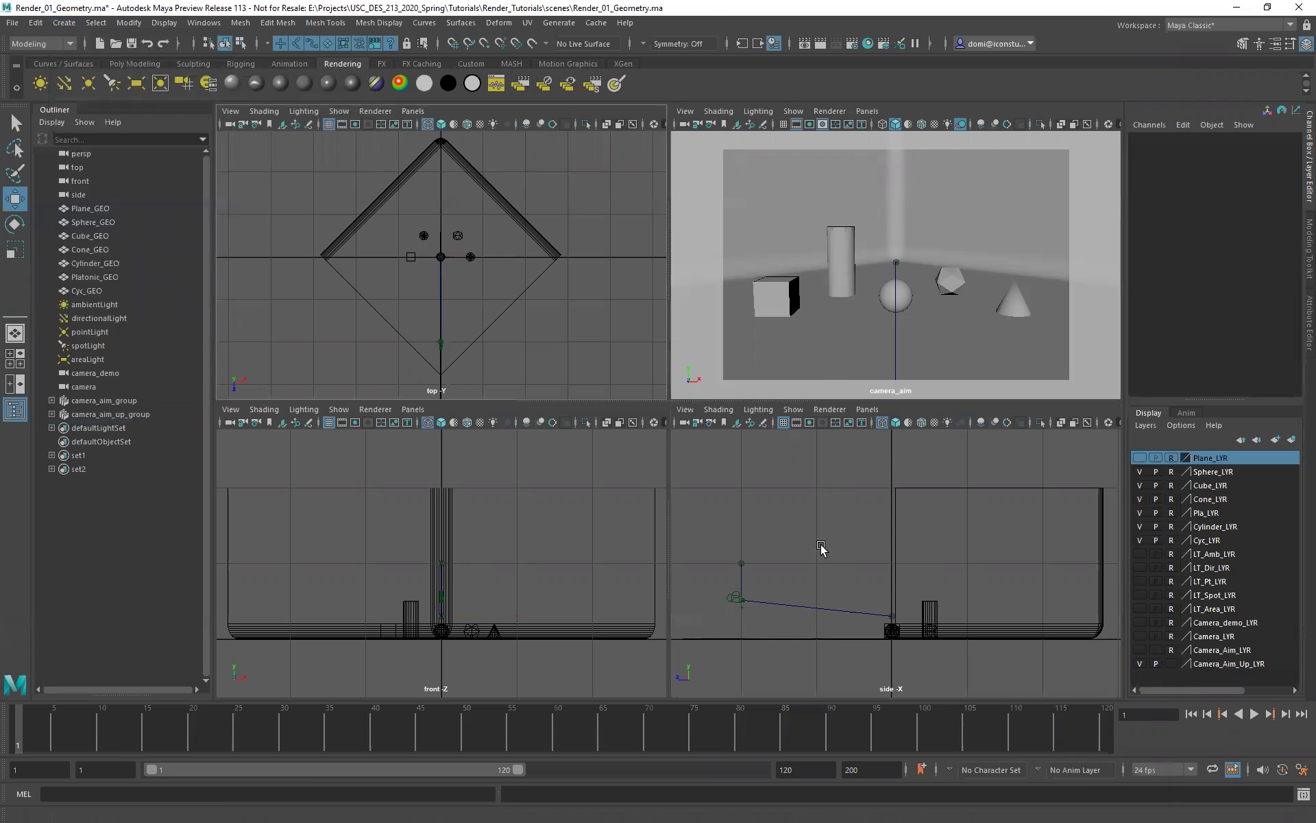
# Lower the camera3_aim locator toward the objects and move camera_aim_up up and back.
pyautogui.click(893, 615)
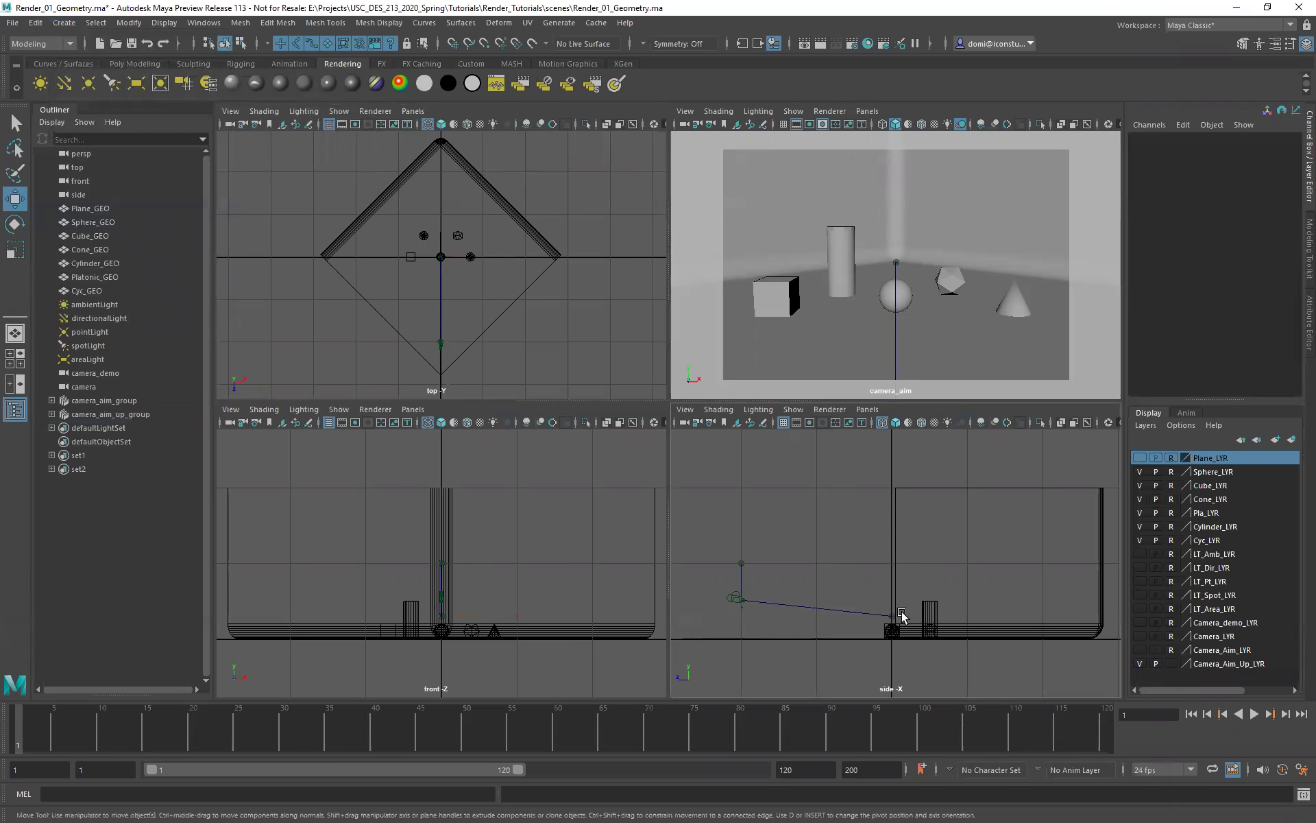
pyautogui.moveTo(895, 616)
pyautogui.mouseDown()
pyautogui.moveTo(892, 639)
pyautogui.moveTo(893, 623)
pyautogui.mouseUp()
pyautogui.click(781, 549)
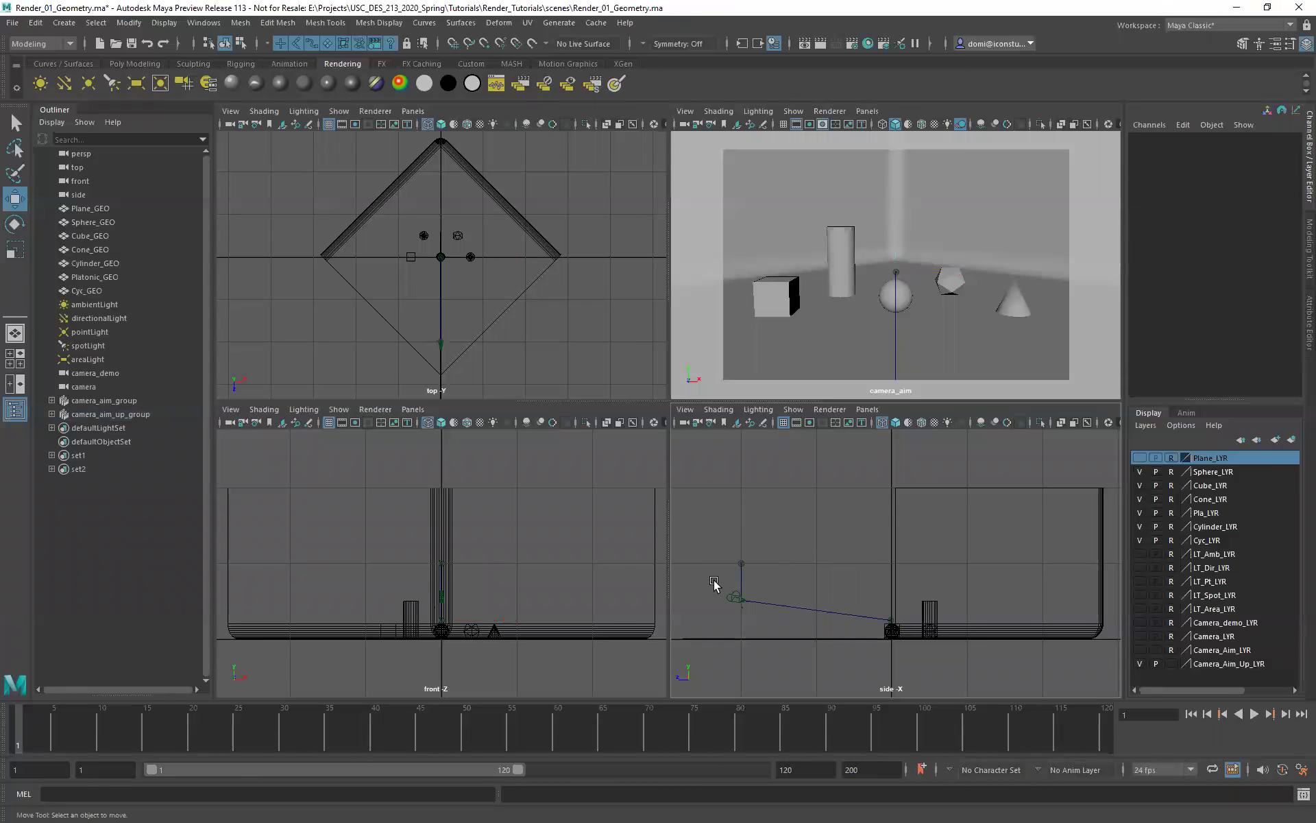
pyautogui.click(732, 603)
pyautogui.moveTo(734, 596)
pyautogui.mouseDown()
pyautogui.moveTo(724, 587)
pyautogui.moveTo(707, 601)
pyautogui.moveTo(744, 603)
pyautogui.mouseUp()
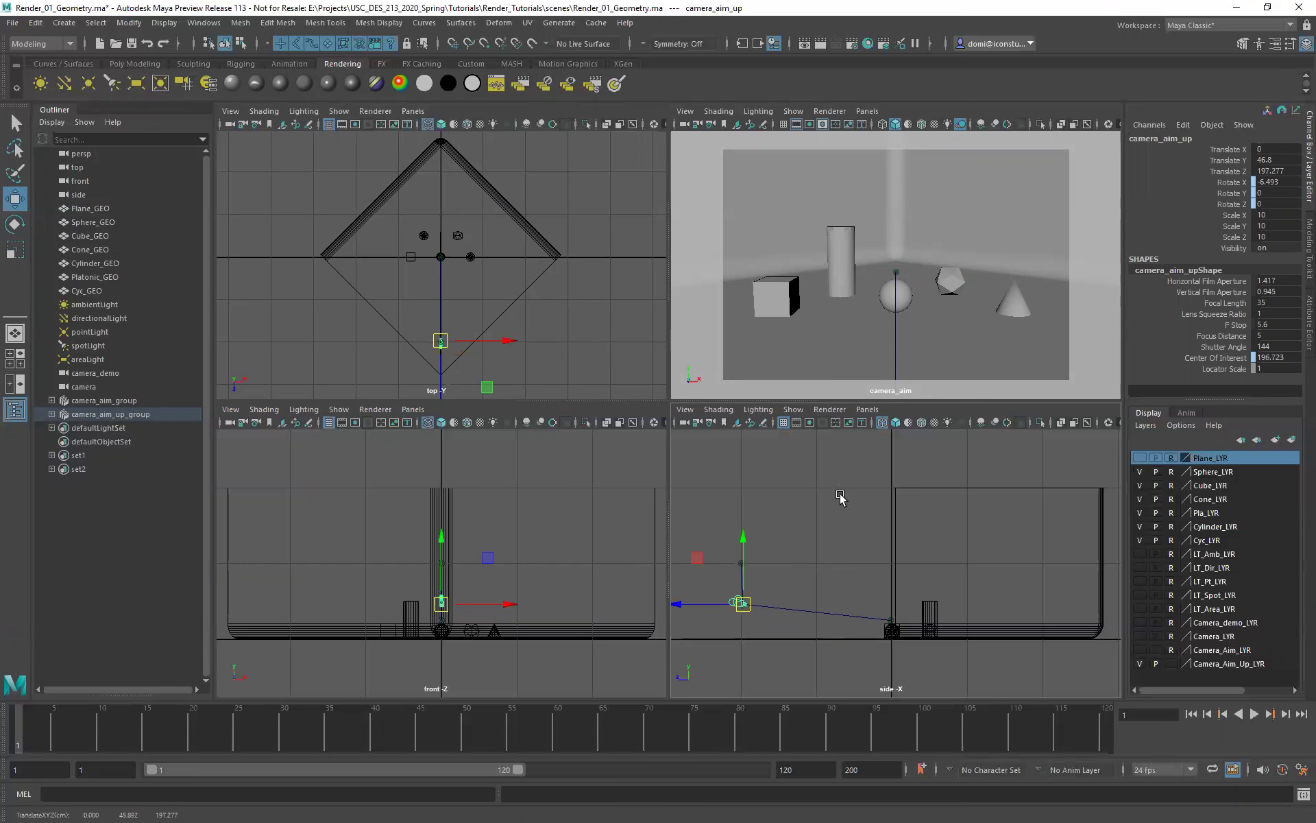
# Look through camera_aim_up with the Resolution Gate showing its 960 x 540 frame.
pyautogui.click(874, 112)
pyautogui.moveTo(908, 128)
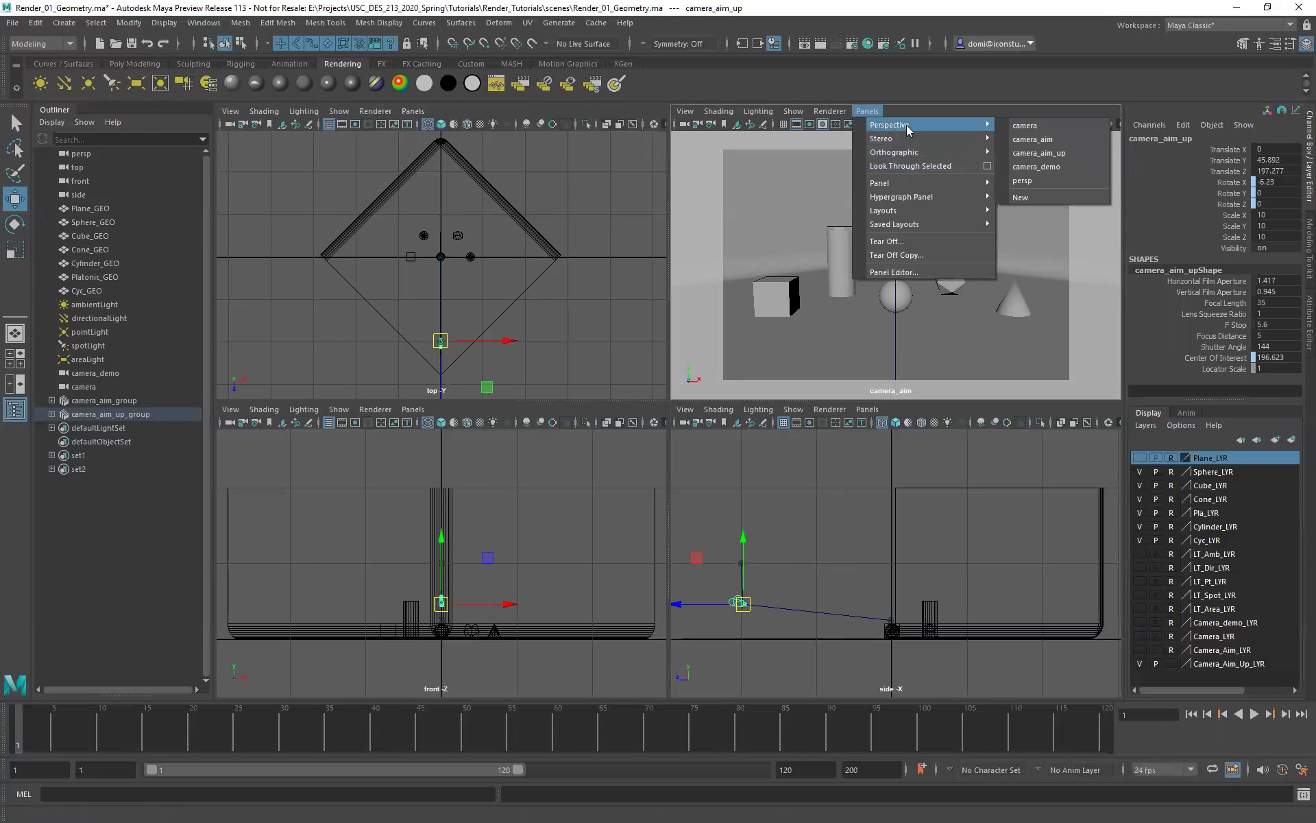
pyautogui.click(1056, 153)
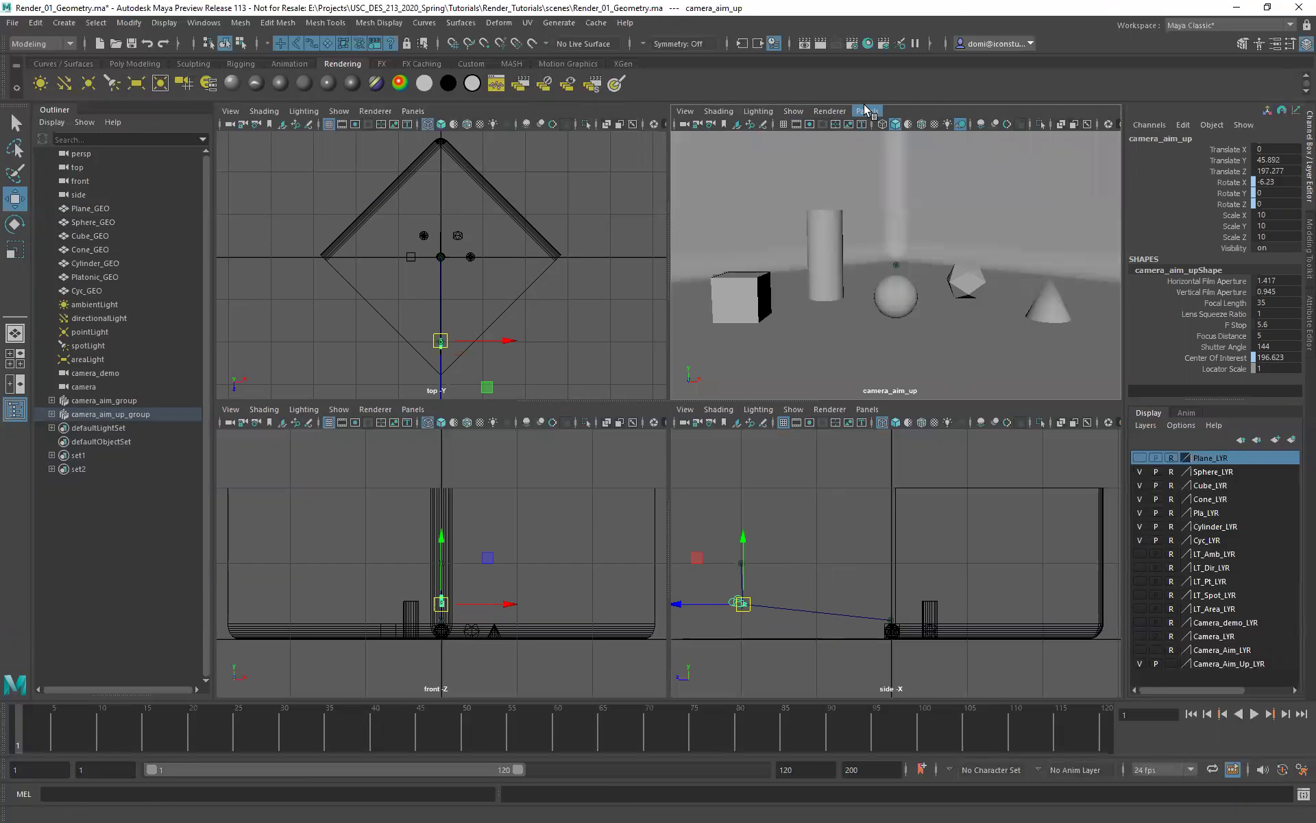
pyautogui.click(809, 125)
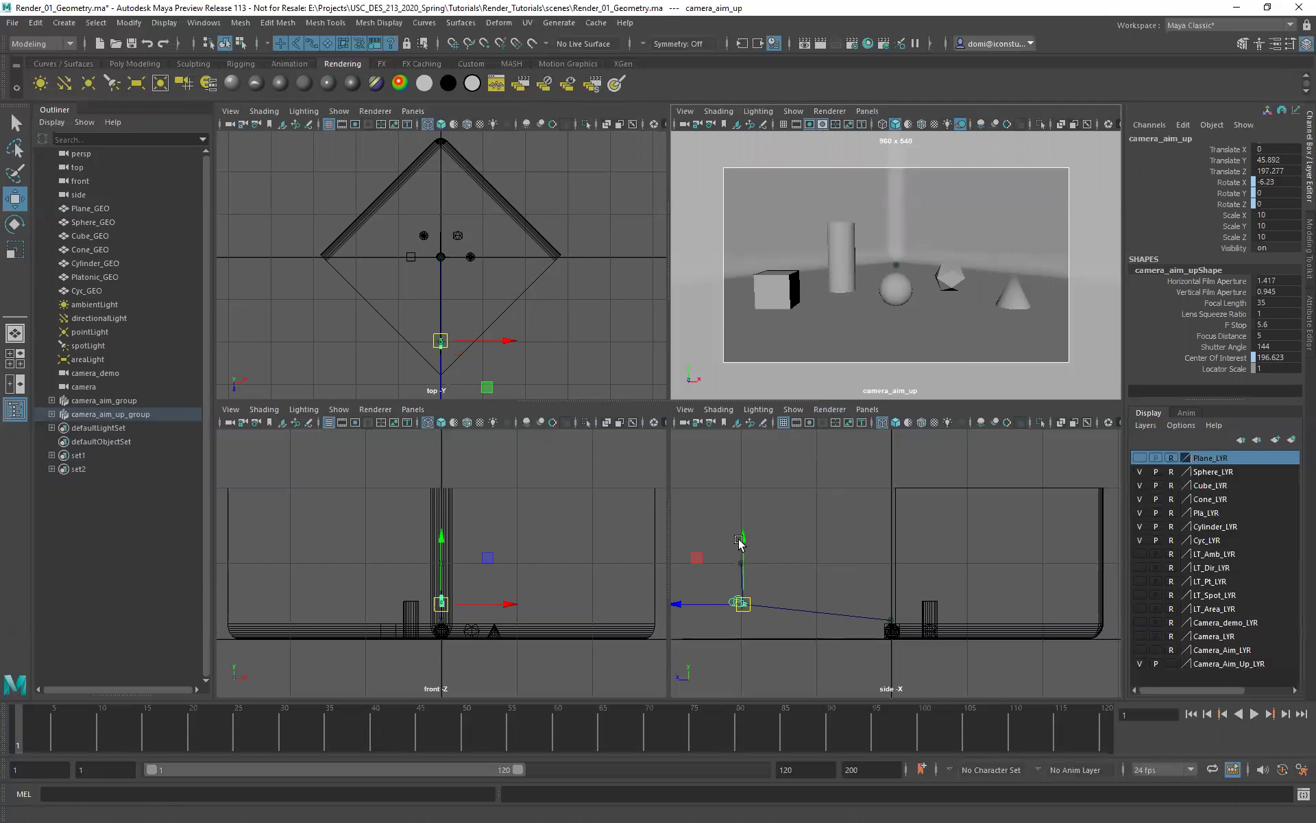
# Raise camera_aim_up farther back, then shift the camera3_up pivot up and left.
pyautogui.moveTo(743, 603)
pyautogui.mouseDown()
pyautogui.moveTo(712, 596)
pyautogui.moveTo(696, 562)
pyautogui.moveTo(734, 625)
pyautogui.moveTo(768, 619)
pyautogui.moveTo(725, 610)
pyautogui.moveTo(730, 595)
pyautogui.mouseUp()
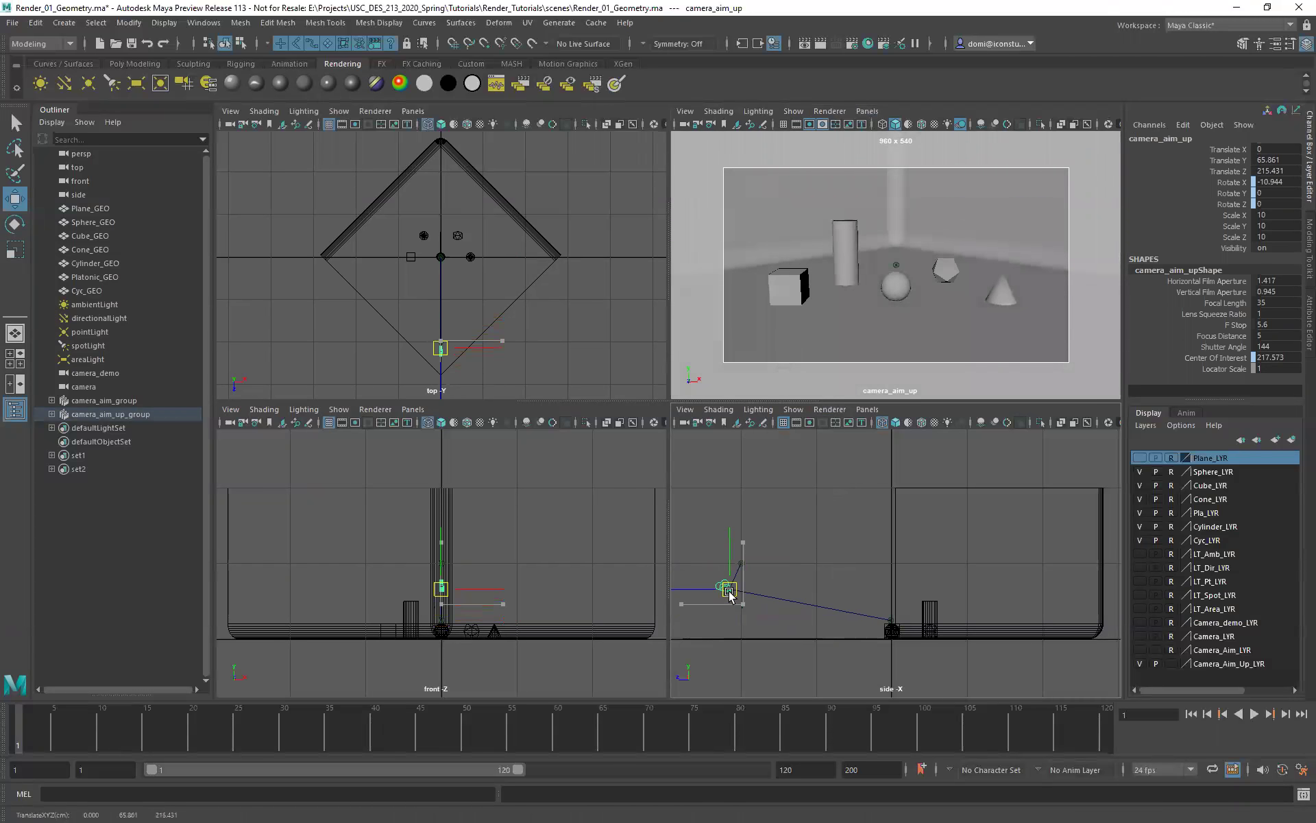
pyautogui.click(763, 546)
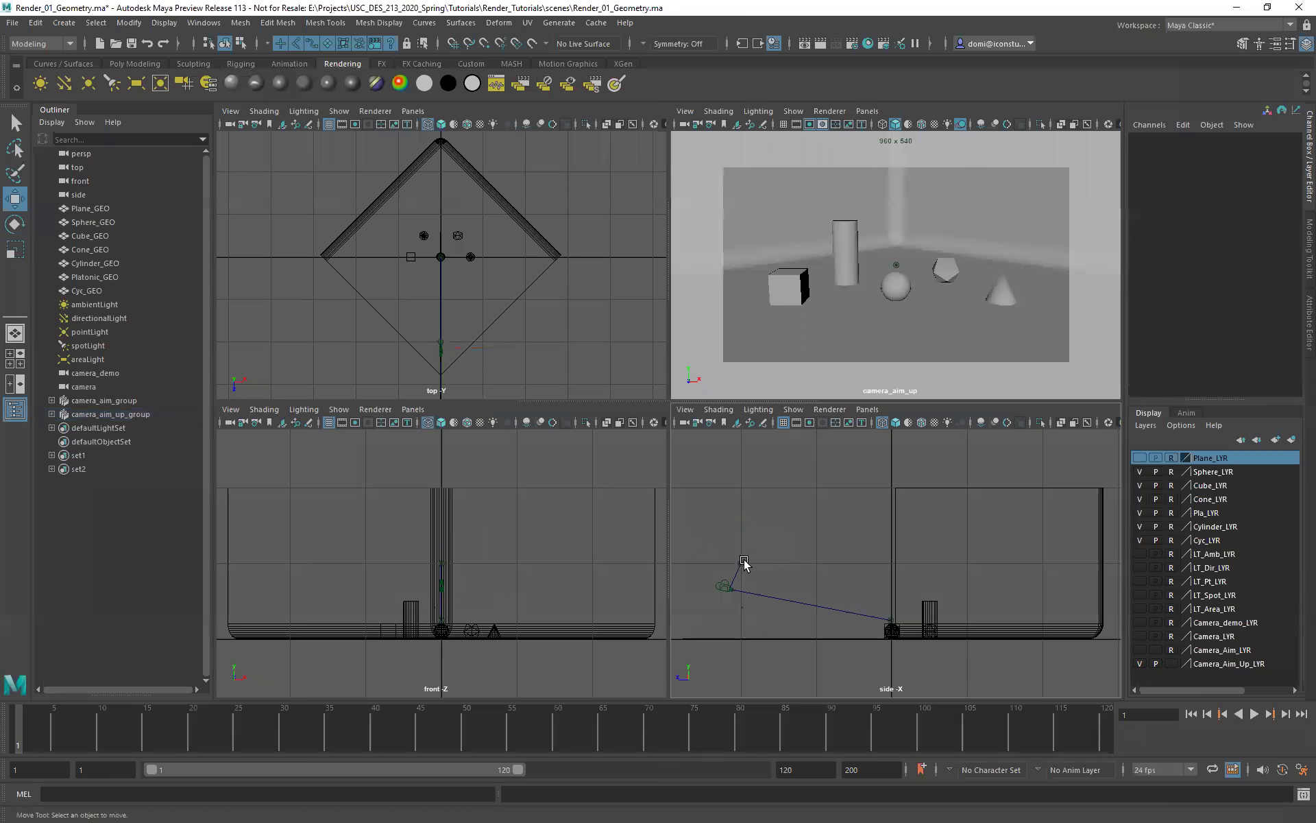
pyautogui.click(742, 564)
pyautogui.press('d')
pyautogui.moveTo(741, 561); pyautogui.dragTo(732, 551)
# Bring camera_aim_up lower and closer, then marquee-select the camera3_up locator.
pyautogui.click(706, 583)
pyautogui.click(728, 583)
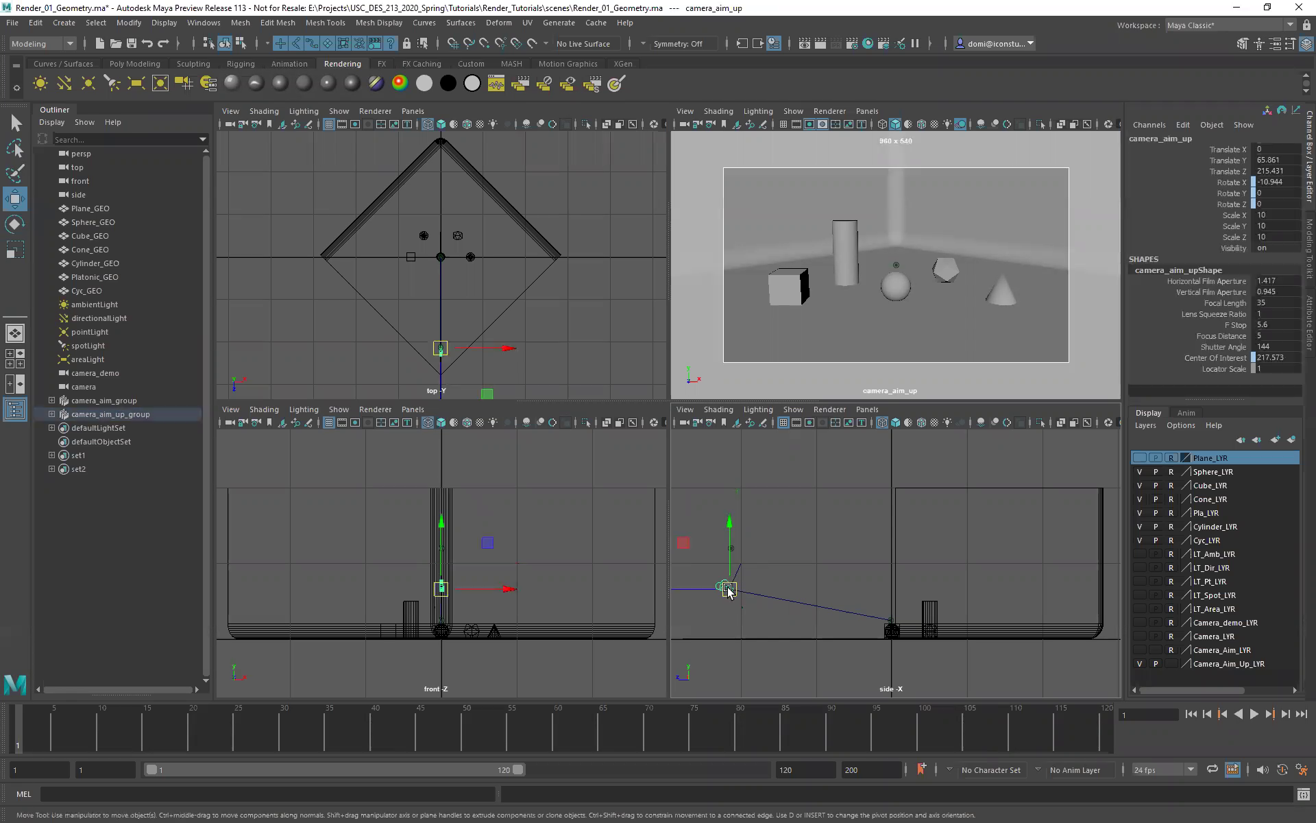
pyautogui.moveTo(728, 583); pyautogui.dragTo(739, 597)
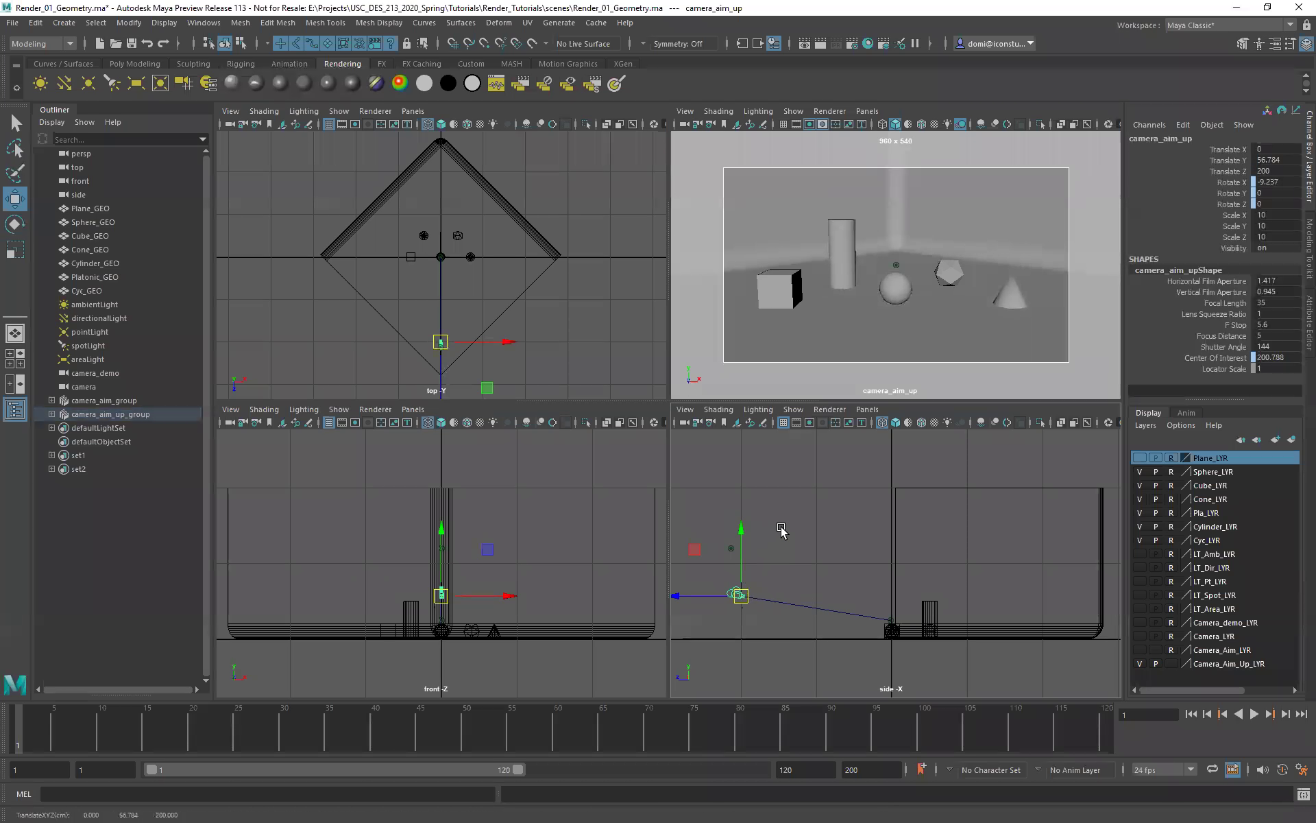
pyautogui.click(754, 533)
pyautogui.moveTo(721, 523); pyautogui.dragTo(732, 555)
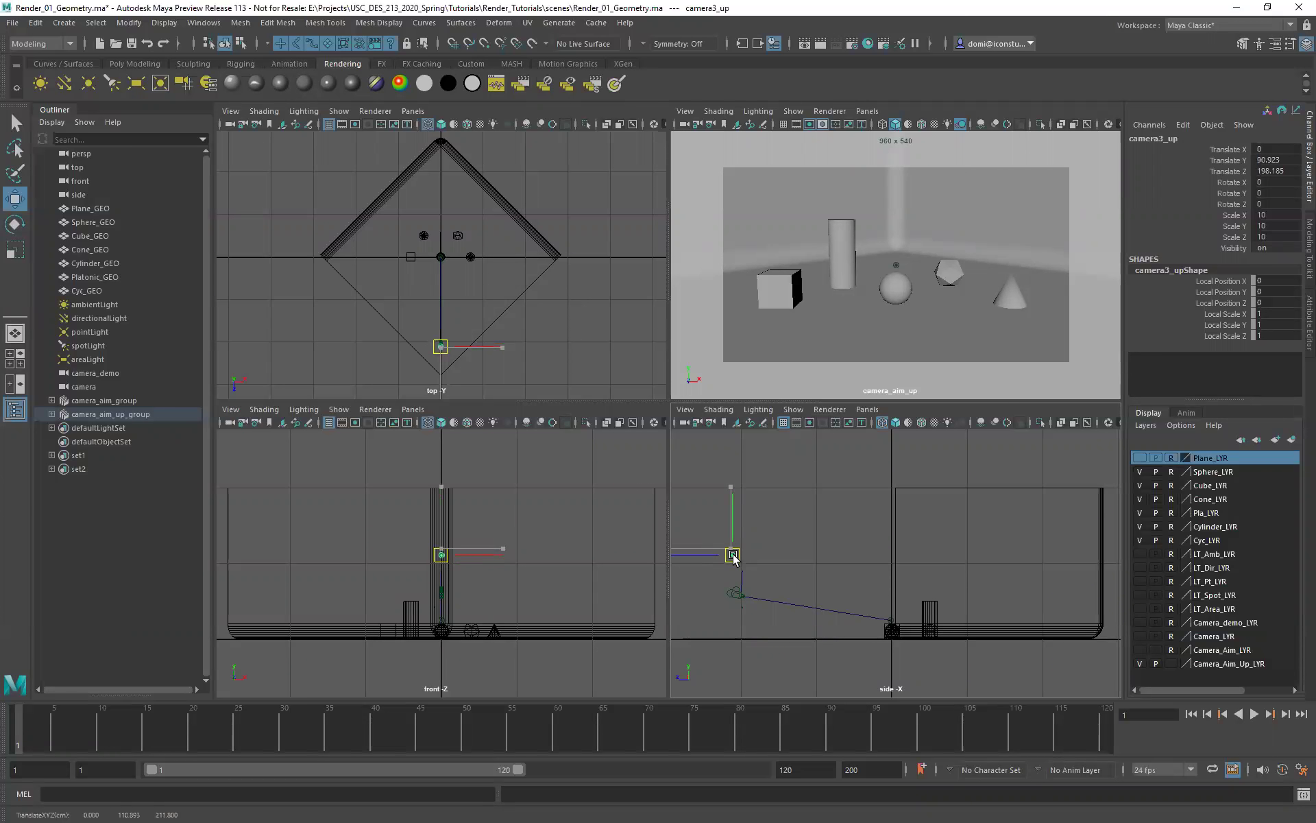
# Hide Camera_Aim_Up_LYR and make Camera_demo_LYR visible in the Layer Editor.
pyautogui.click(793, 533)
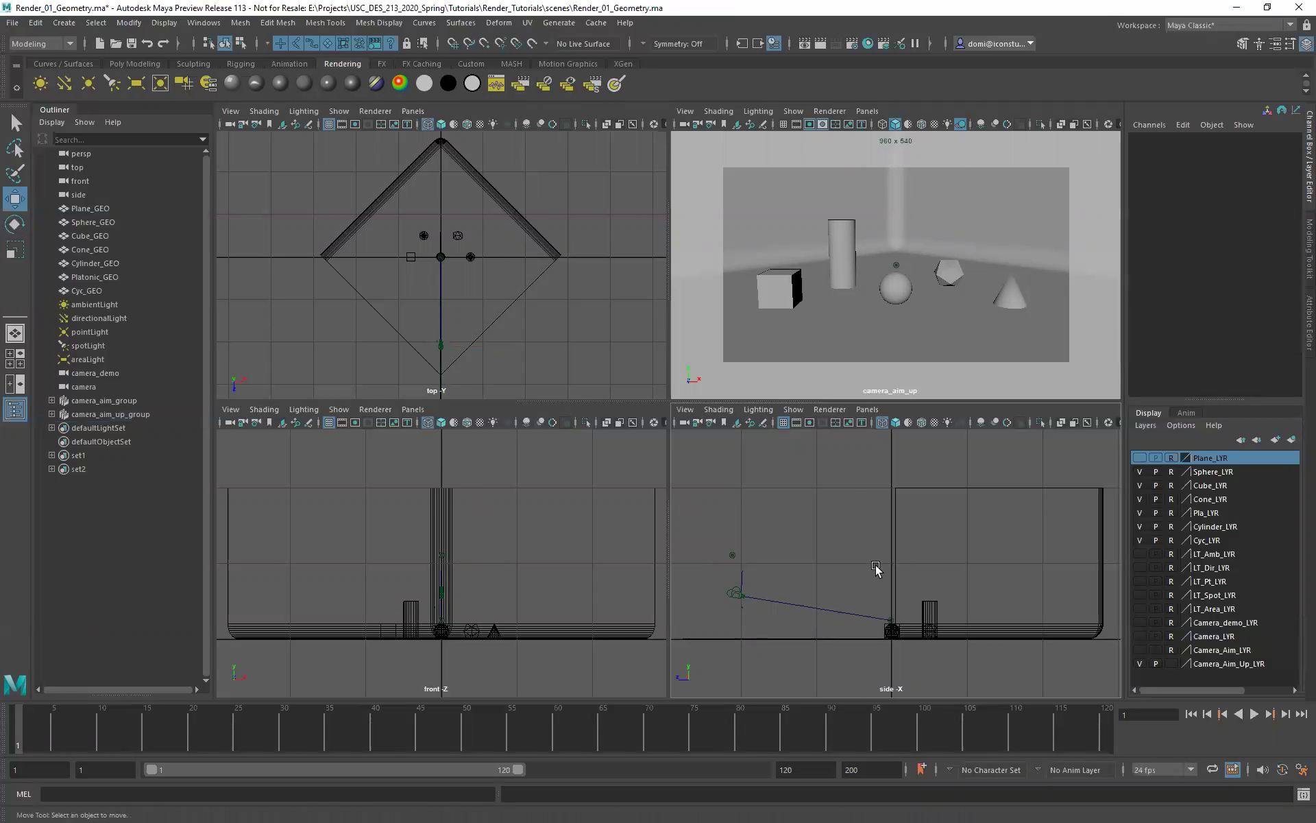
pyautogui.click(1171, 663)
pyautogui.click(1172, 663)
pyautogui.click(1139, 663)
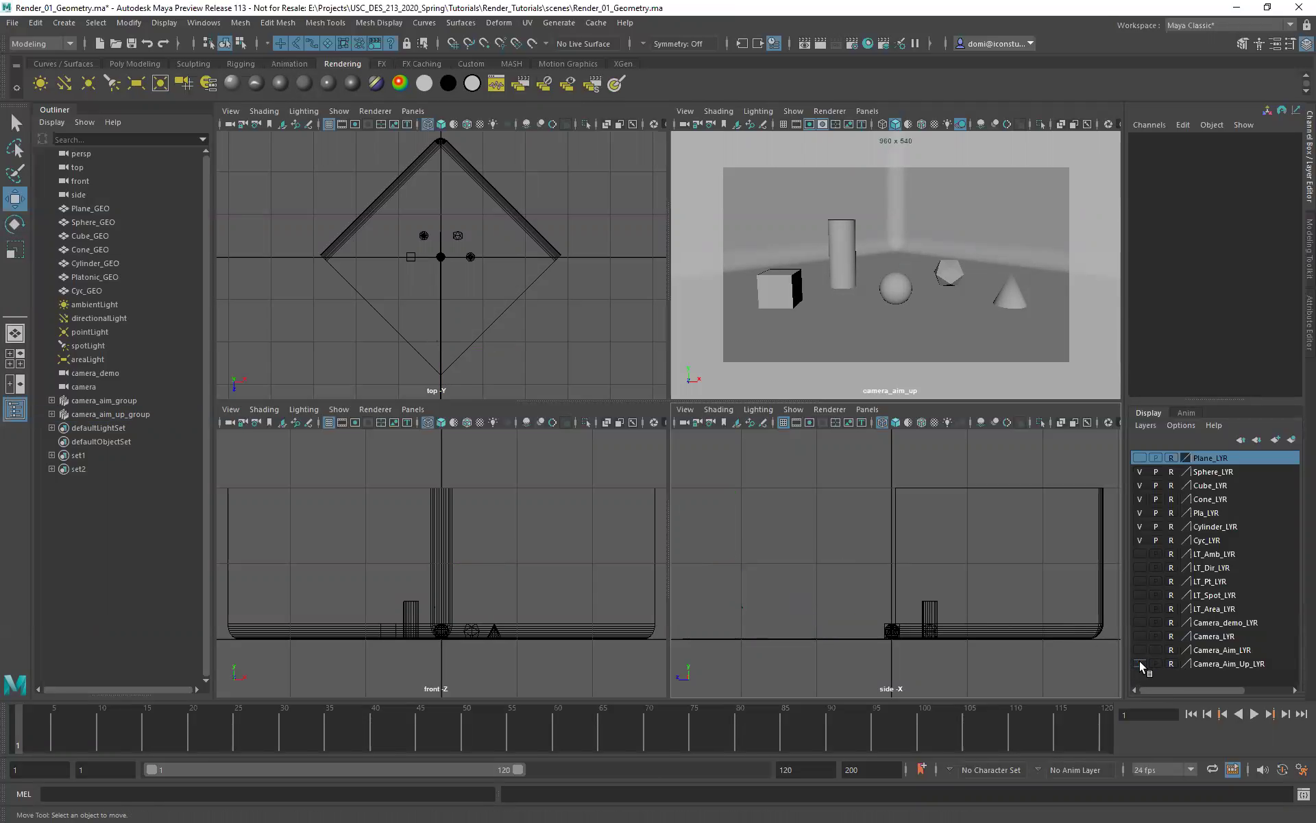
pyautogui.click(1139, 623)
# Switch the viewport to look through camera_demo.
pyautogui.click(865, 110)
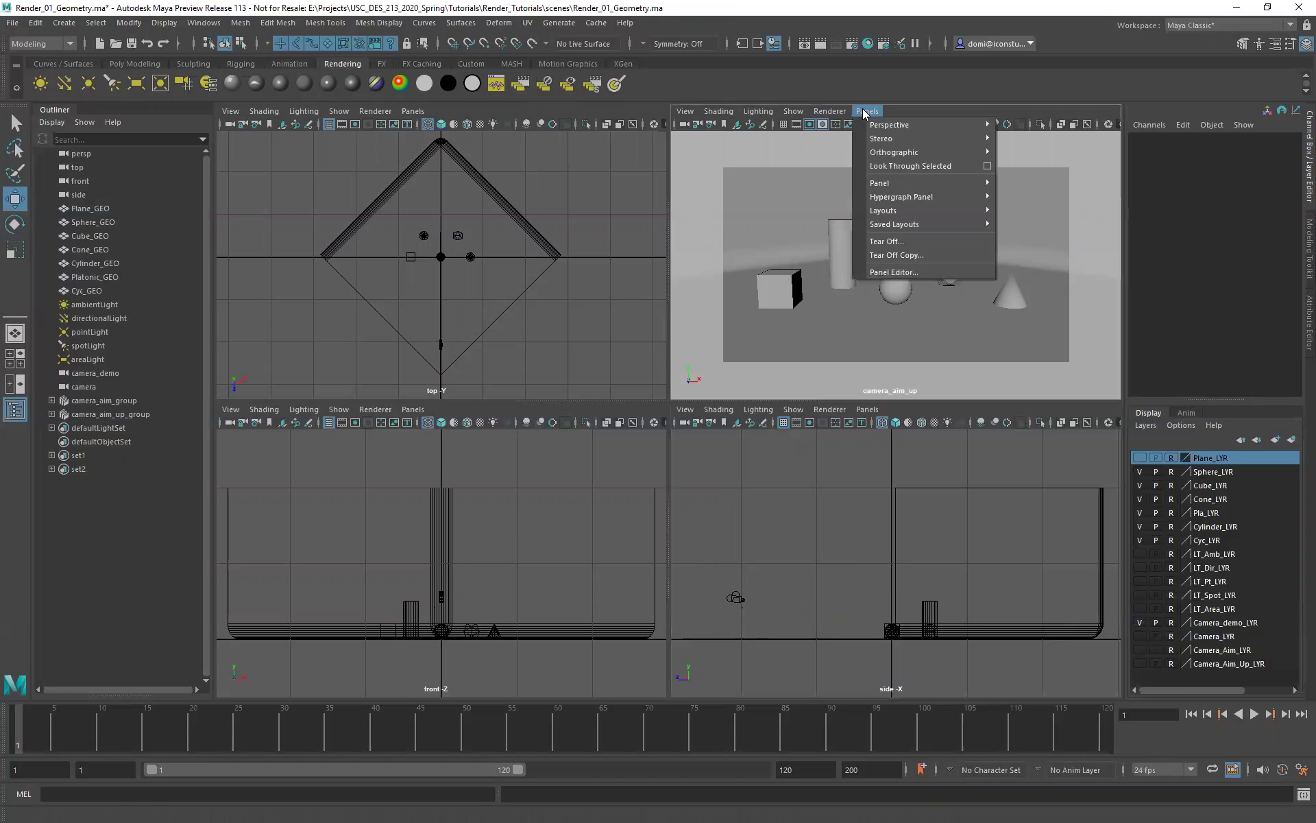
pyautogui.moveTo(916, 124)
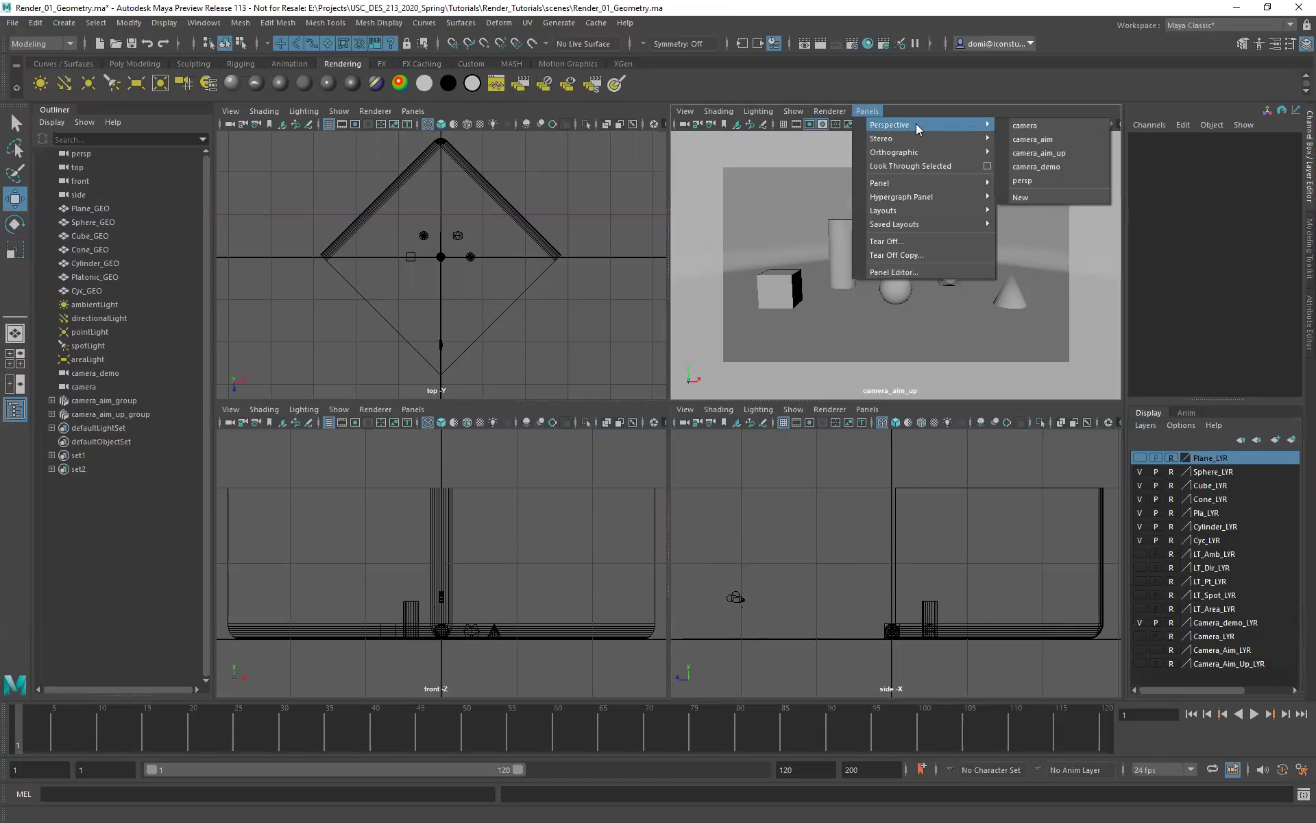
pyautogui.click(1049, 171)
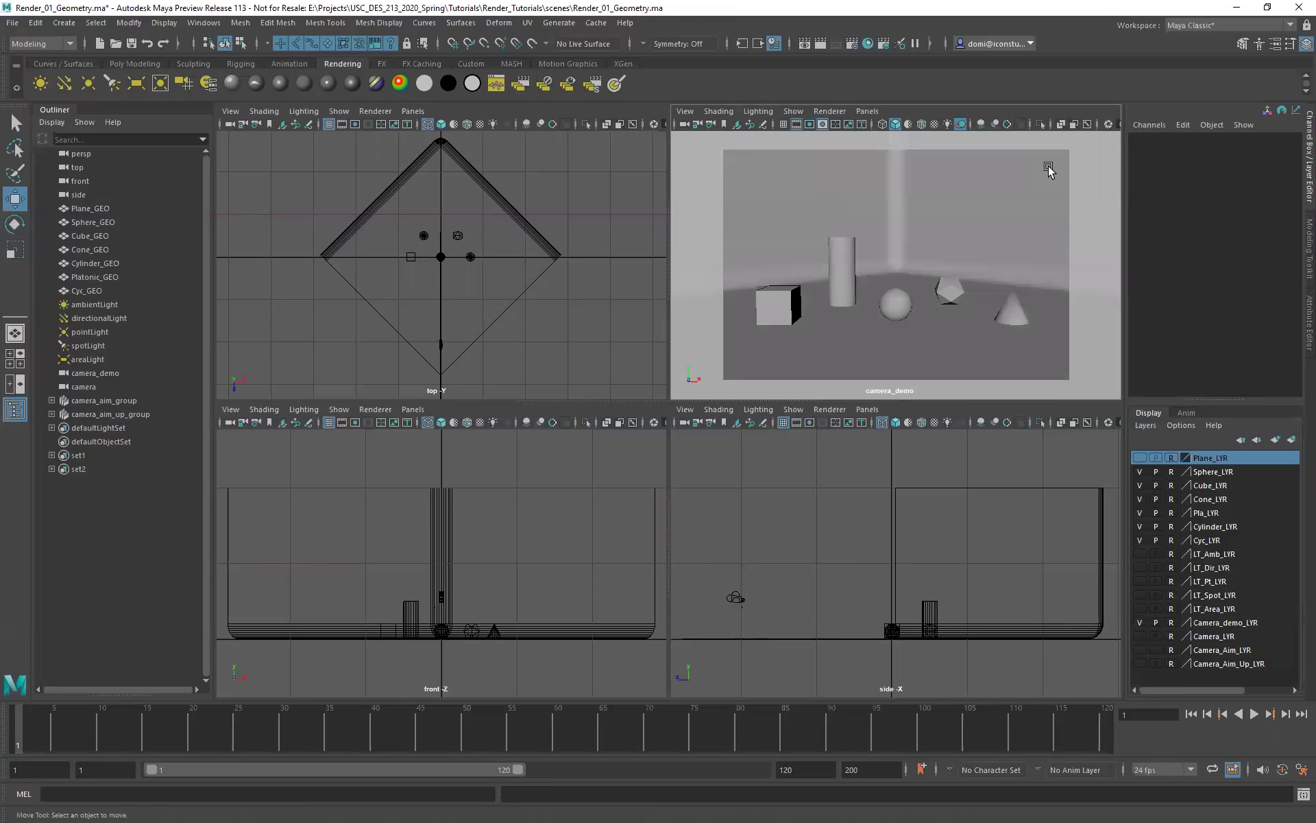